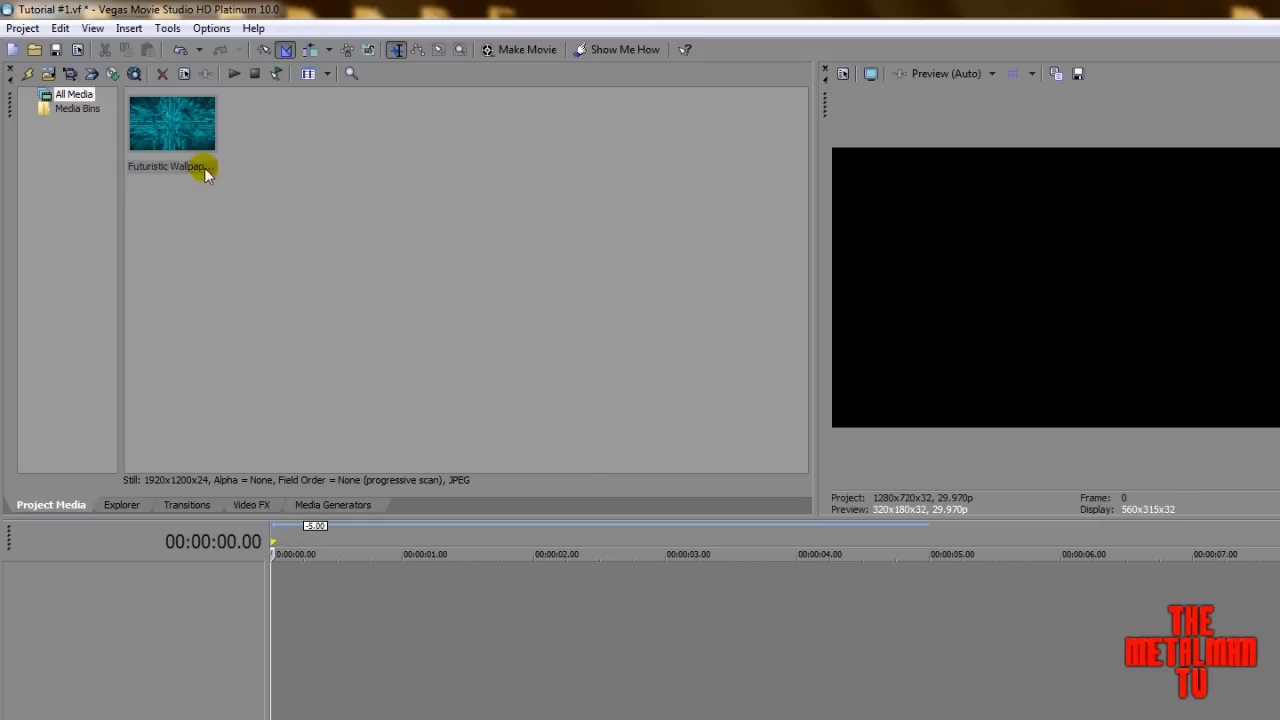
Step: Drag Futuristic Wallpaper.jpg into the Tutorial #1 project's Project Media pool
drag(176, 168, 177, 197)
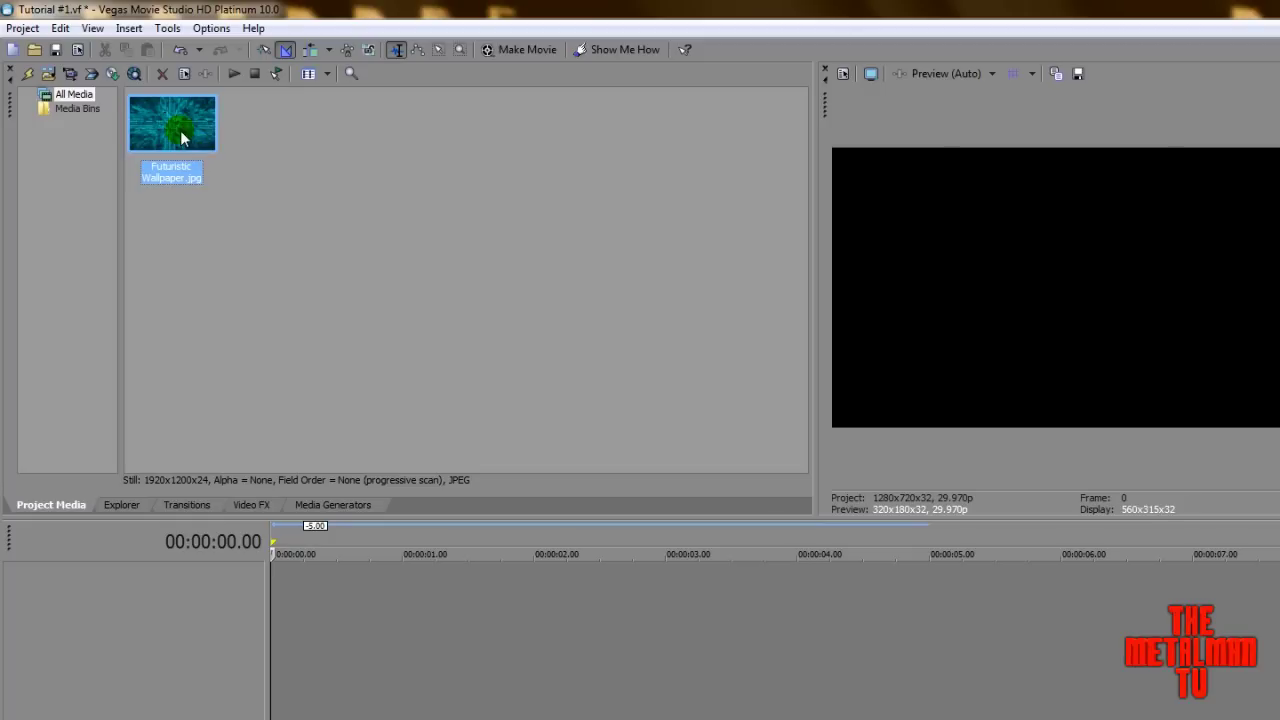
Step: Place the wallpaper as a 5-second event at the timeline start and name its track 'Background!'
drag(172, 122, 271, 609)
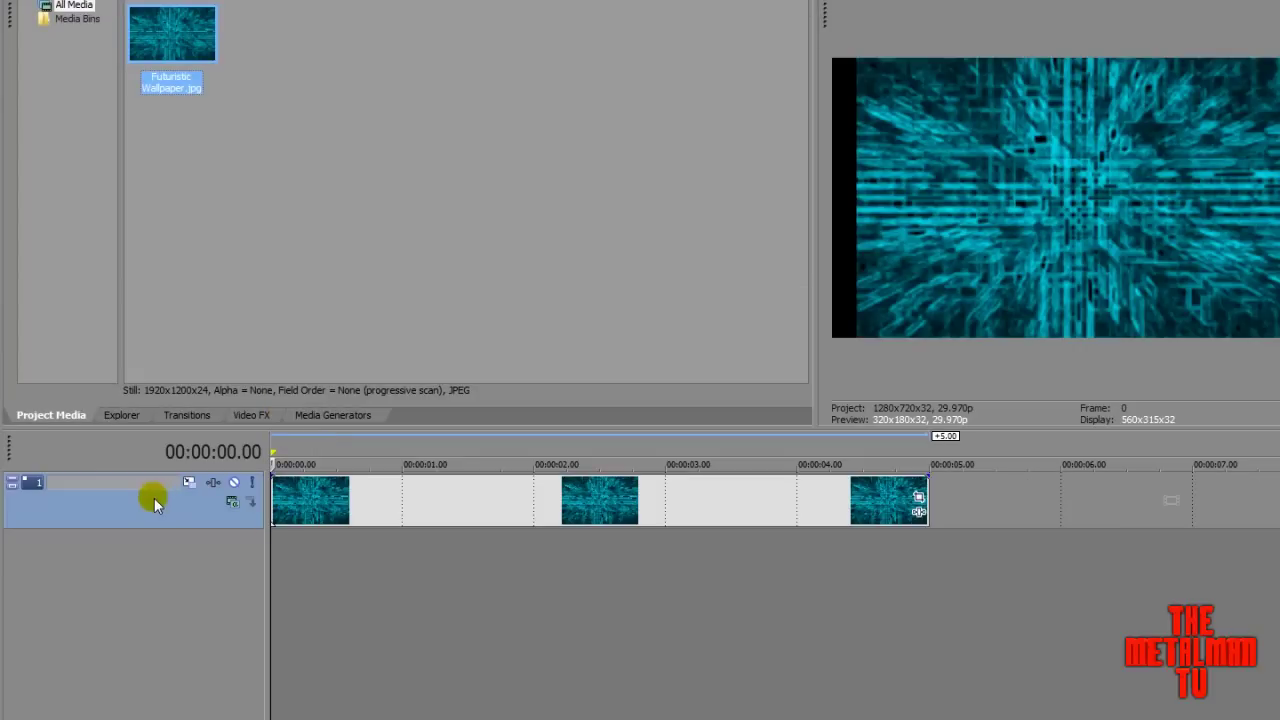
double_click(84, 482)
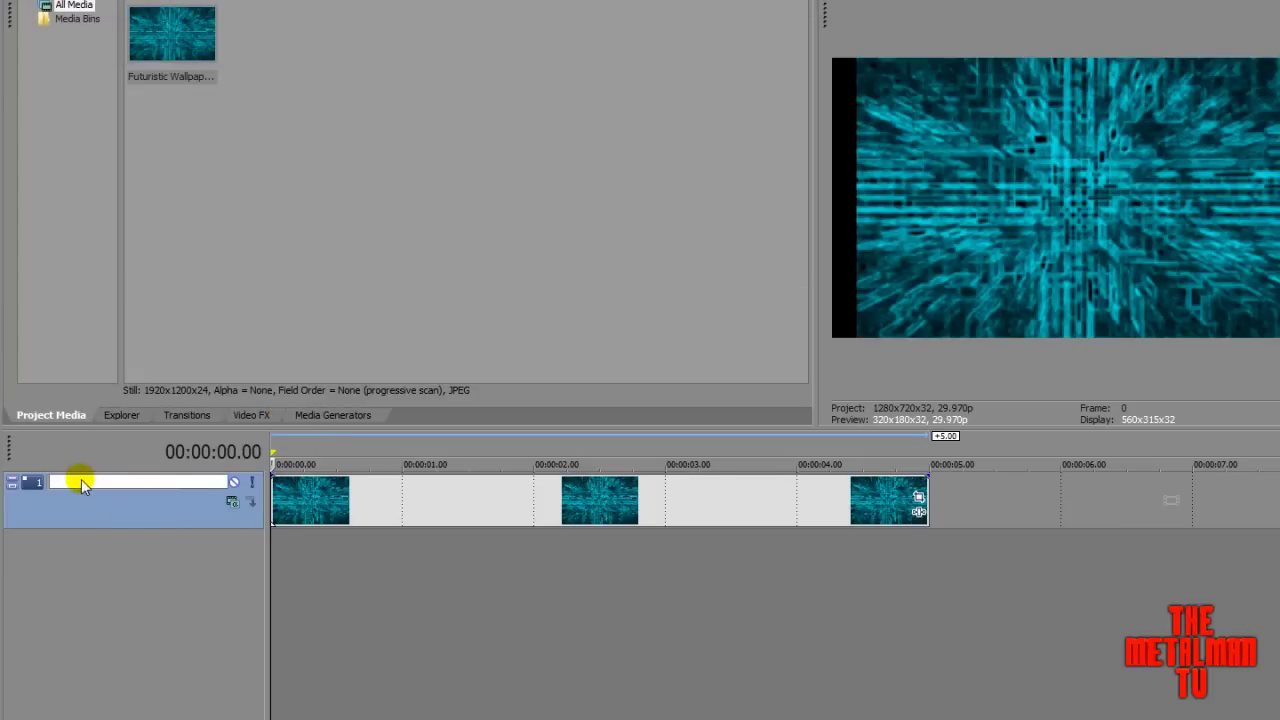
text(Background!)
key(Return)
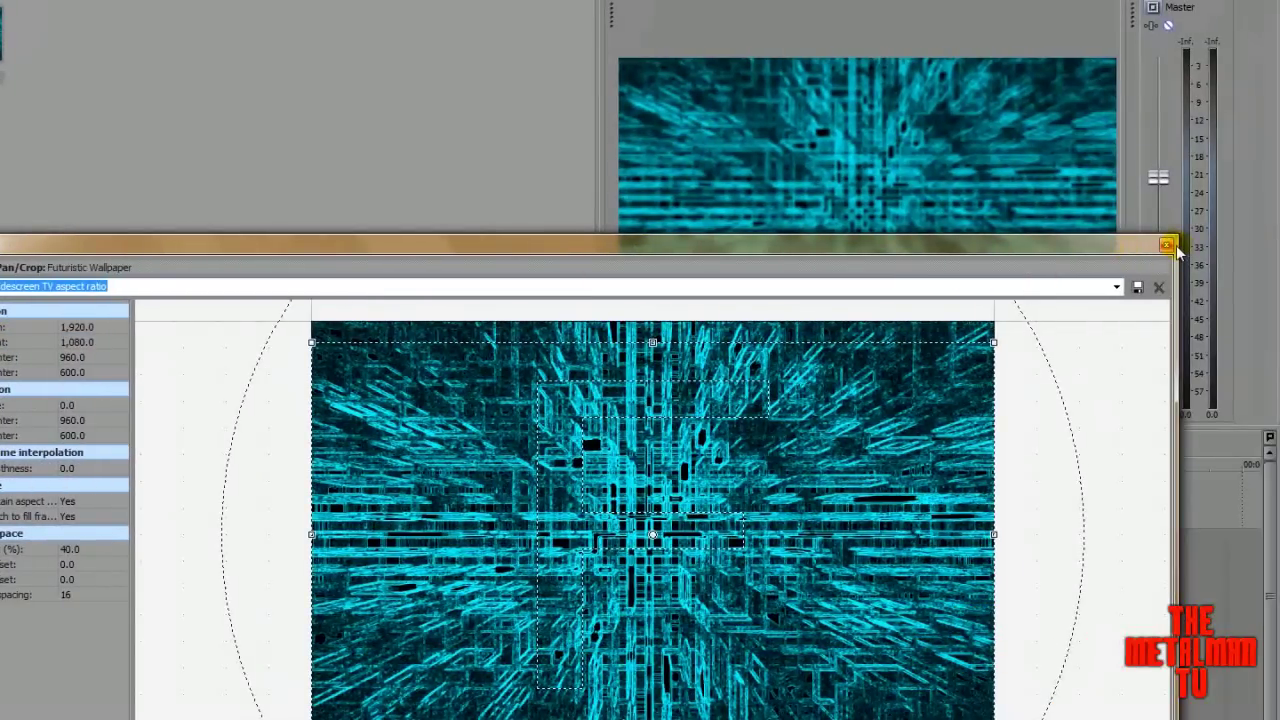
Step: Close the Event Pan/Crop window with the wallpaper filling the frame, then open the Background! track's context menu
click(1168, 245)
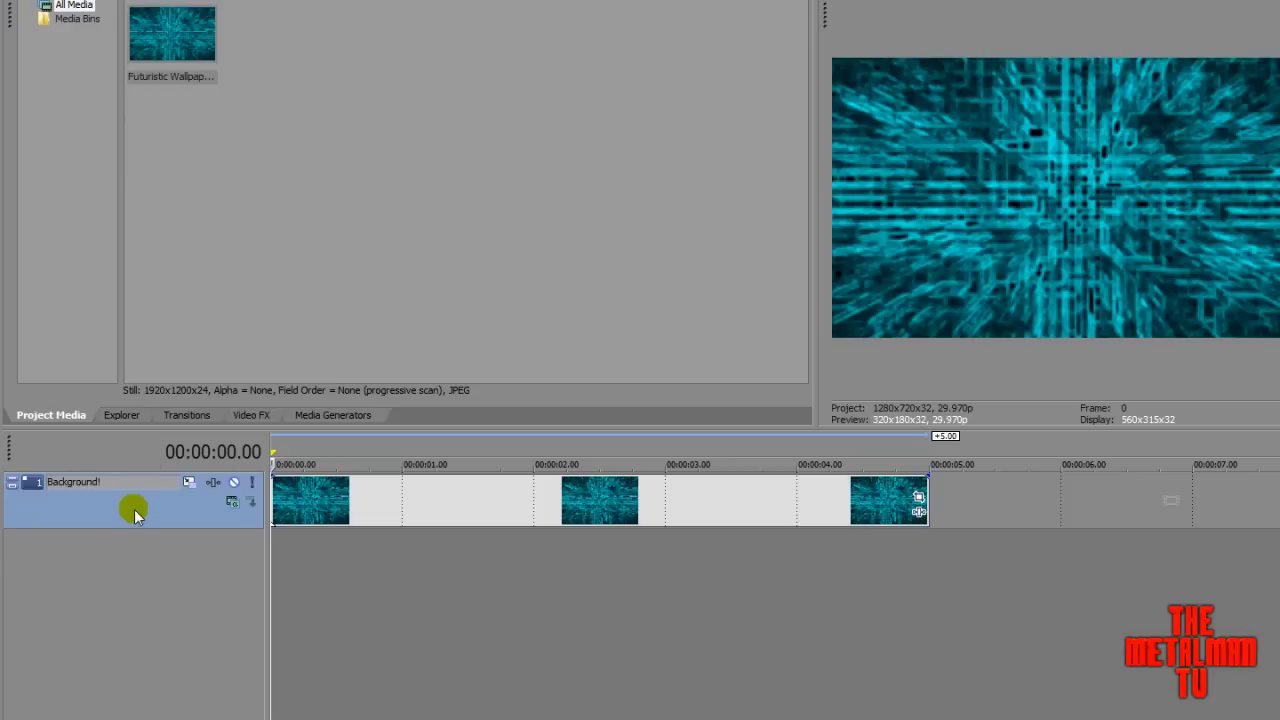
right_click(134, 600)
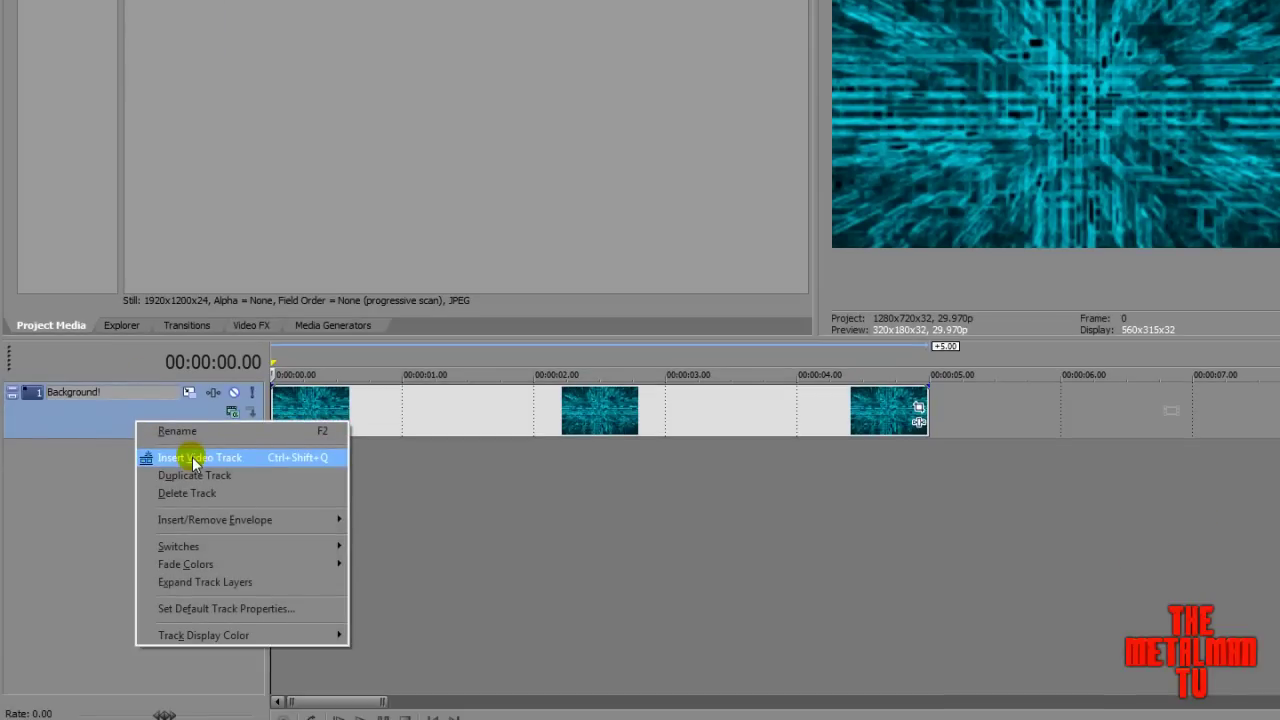
Step: Insert a video track named 'Text!' above Background! and add a Sony Text event to it
click(193, 463)
double_click(120, 391)
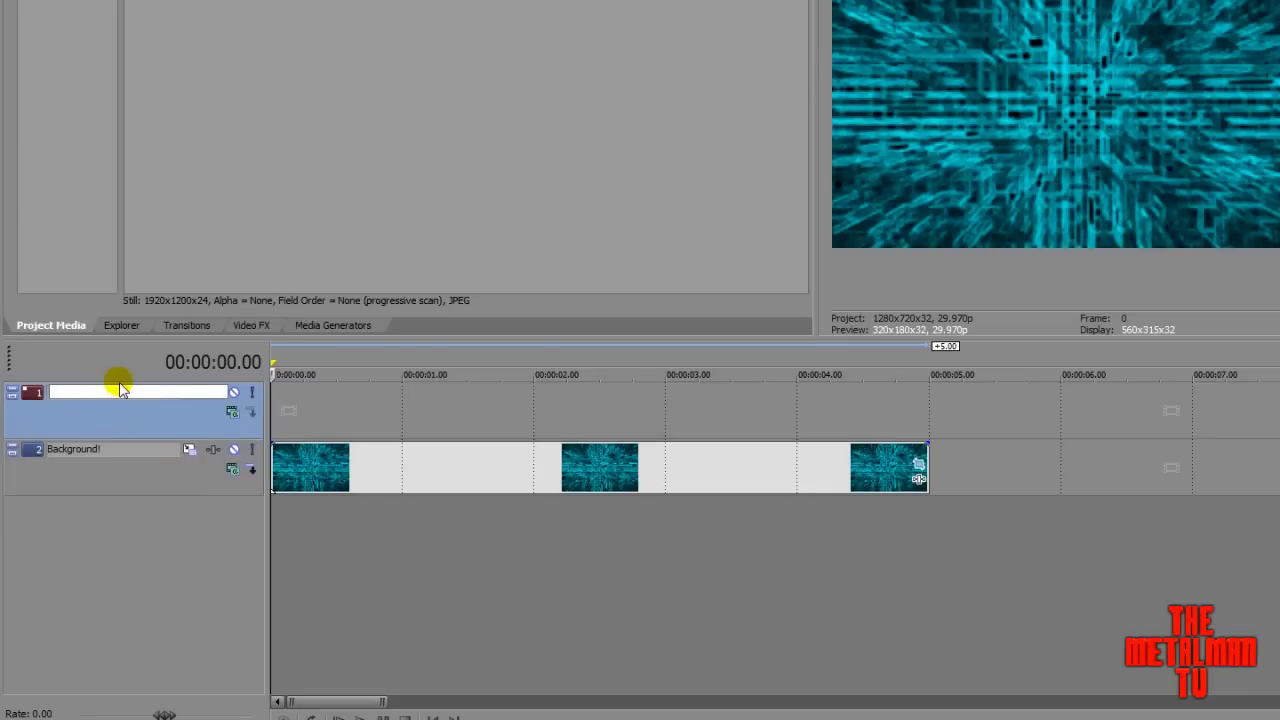
text(Text!)
key(Return)
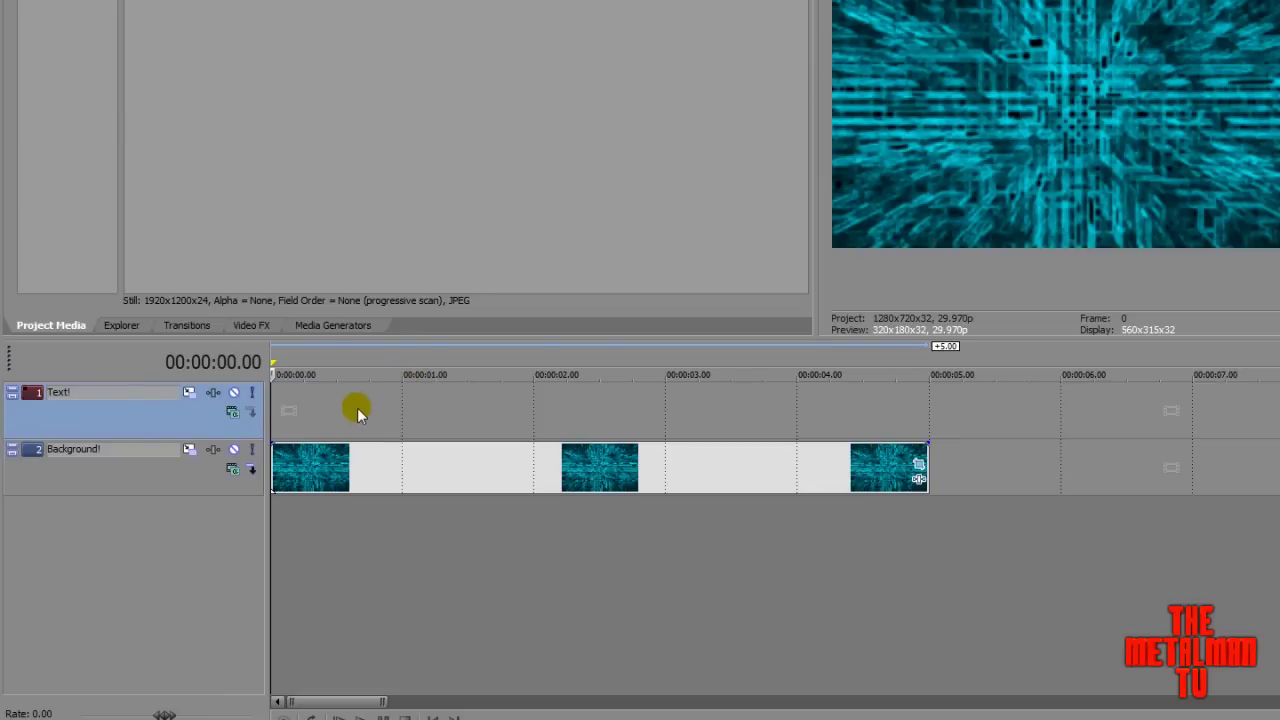
right_click(314, 406)
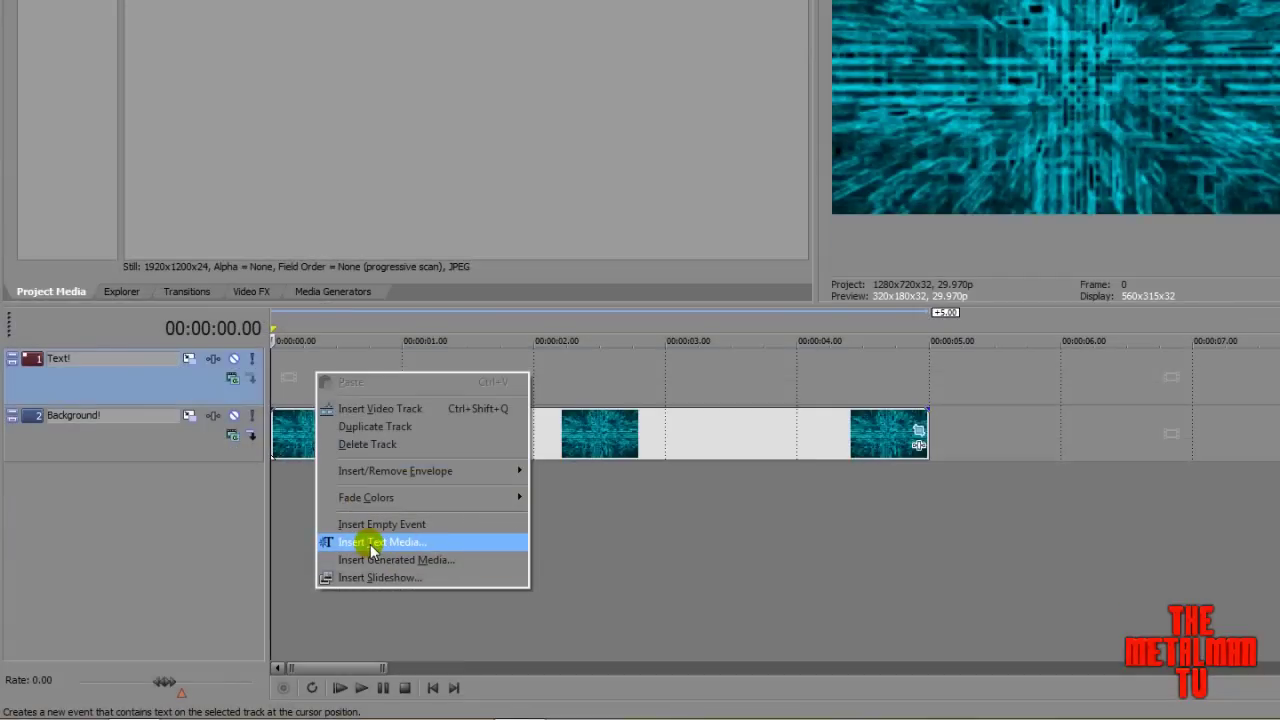
click(372, 545)
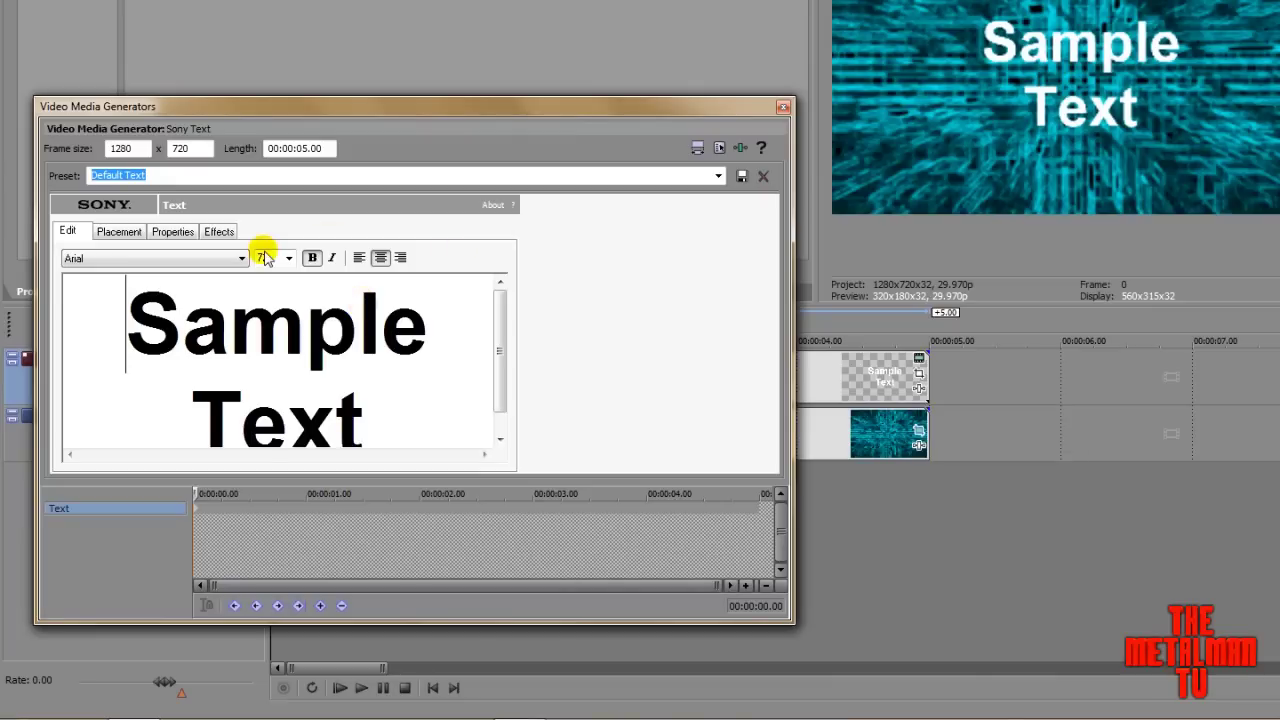
Step: Turn off bold and replace the sample text with 'TheMetalManTV'
click(311, 257)
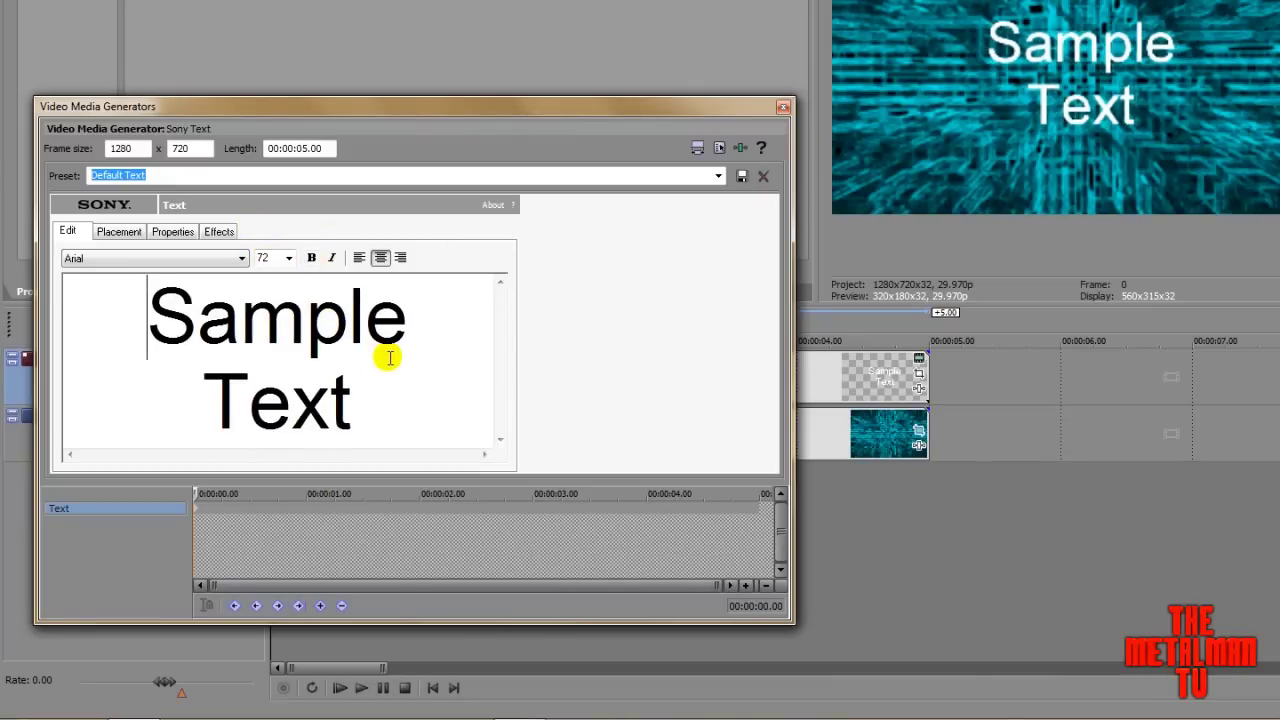
scroll(389, 357, down, 5)
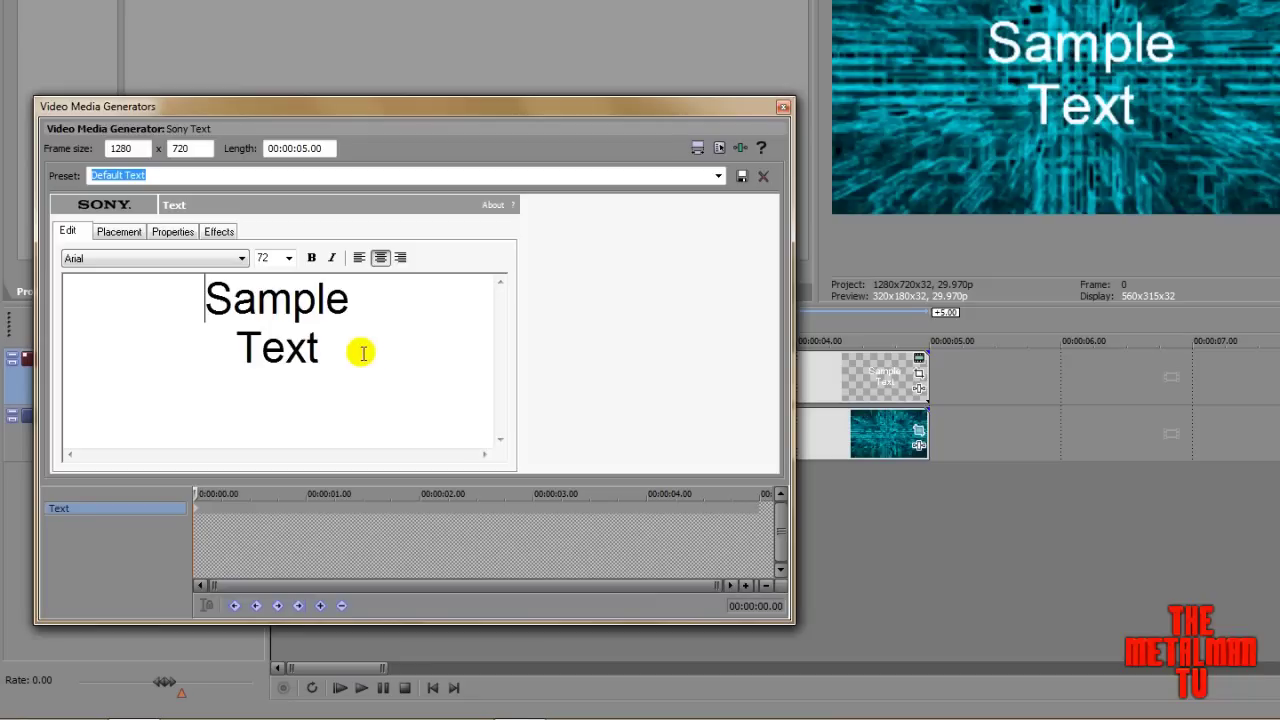
scroll(363, 352, up, 4)
scroll(363, 352, down, 3)
scroll(363, 352, up, 3)
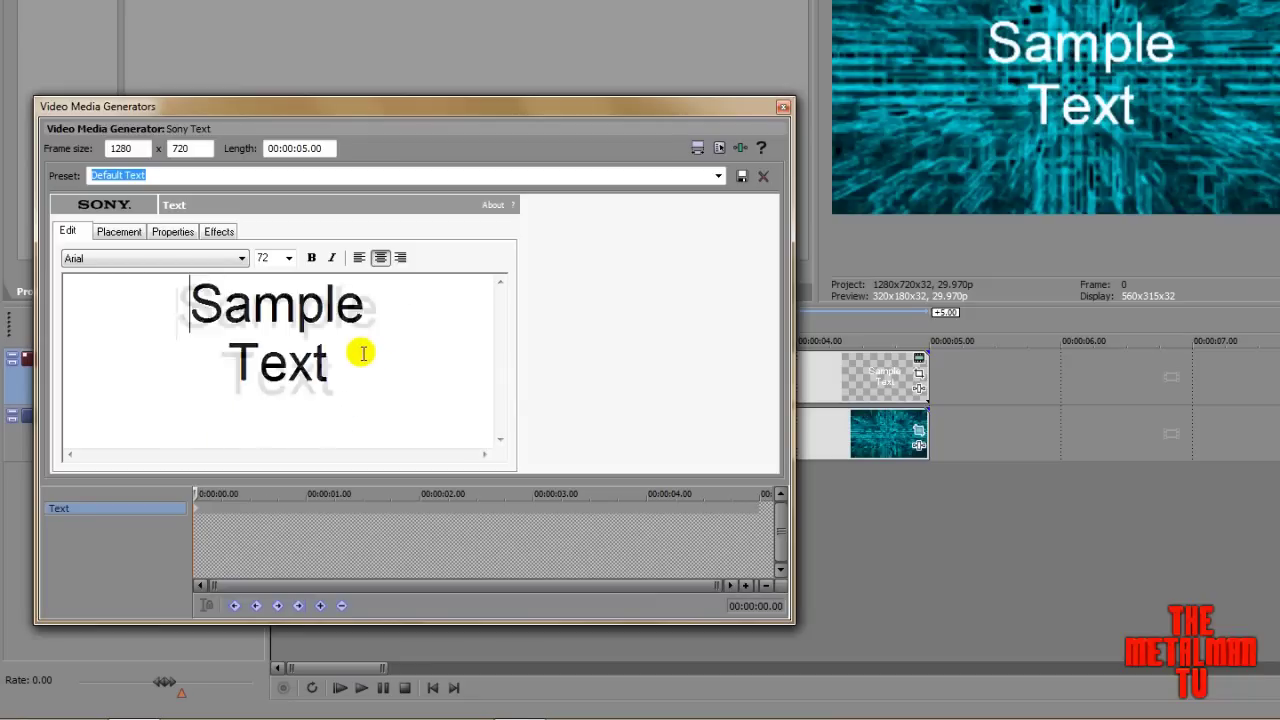
scroll(363, 352, down, 3)
scroll(363, 352, up, 1)
scroll(360, 349, down, 1)
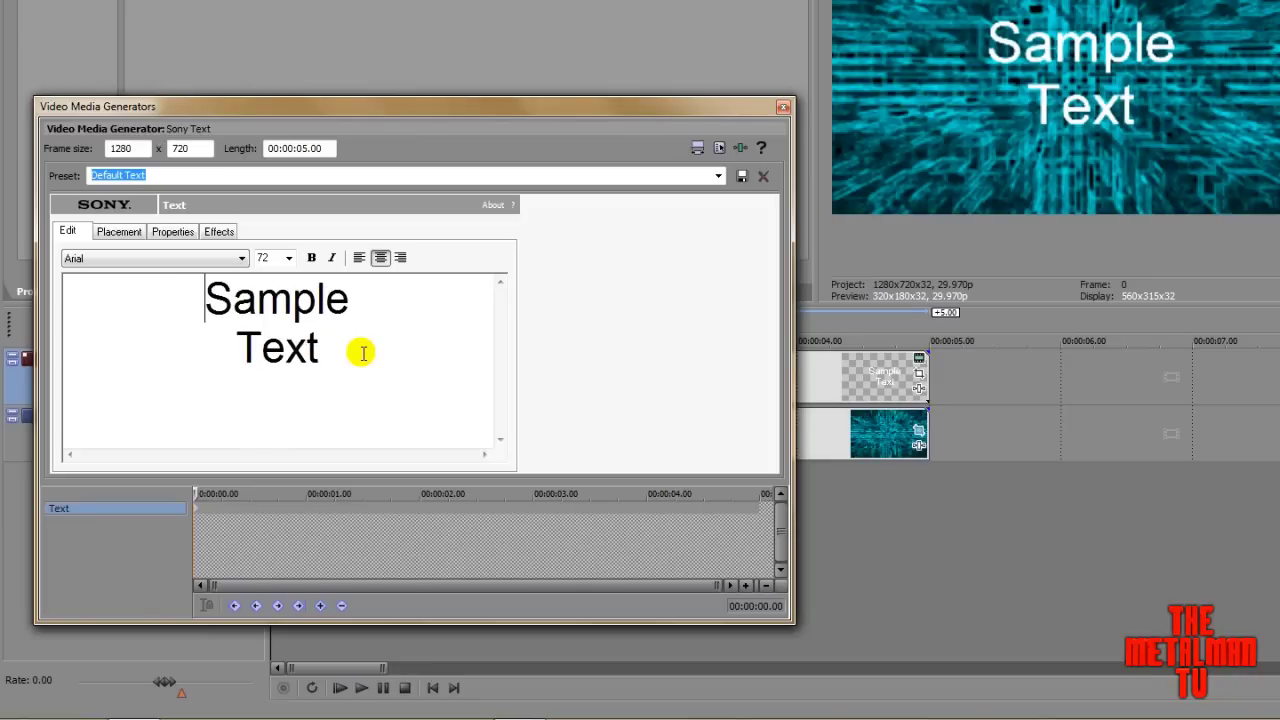
click(310, 347)
key(ctrl+a)
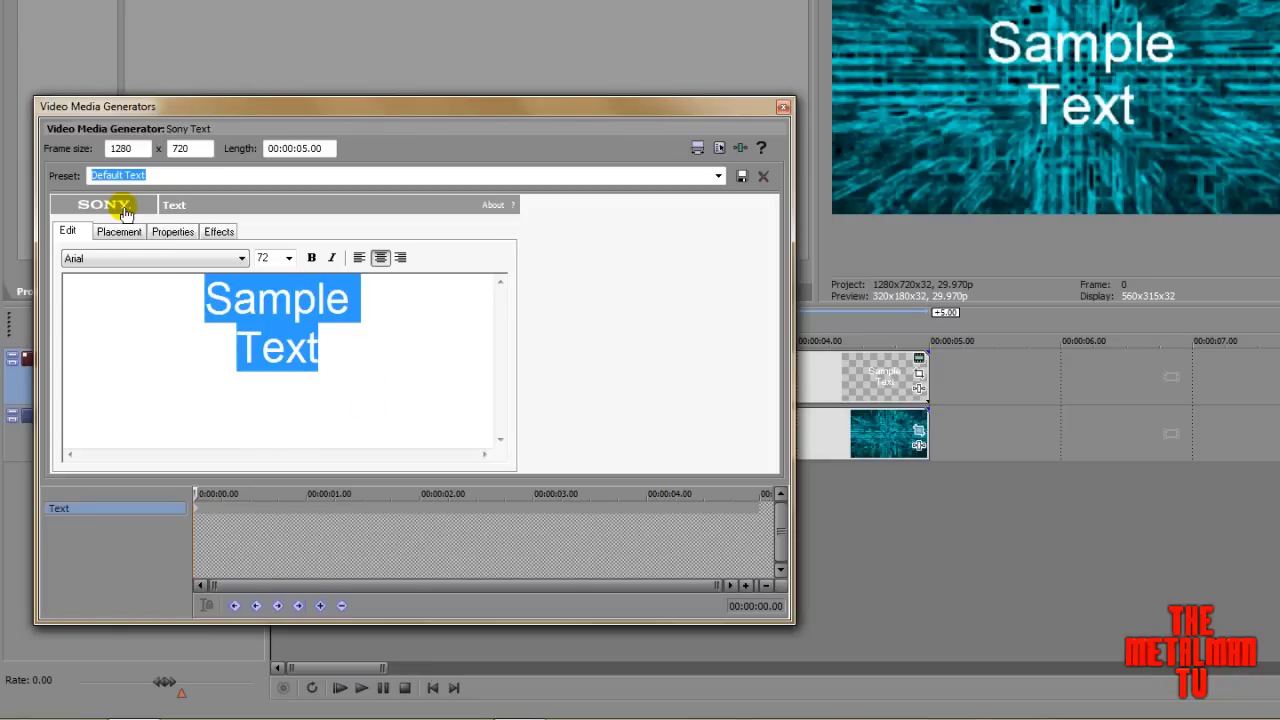
text(TheMetalMan)
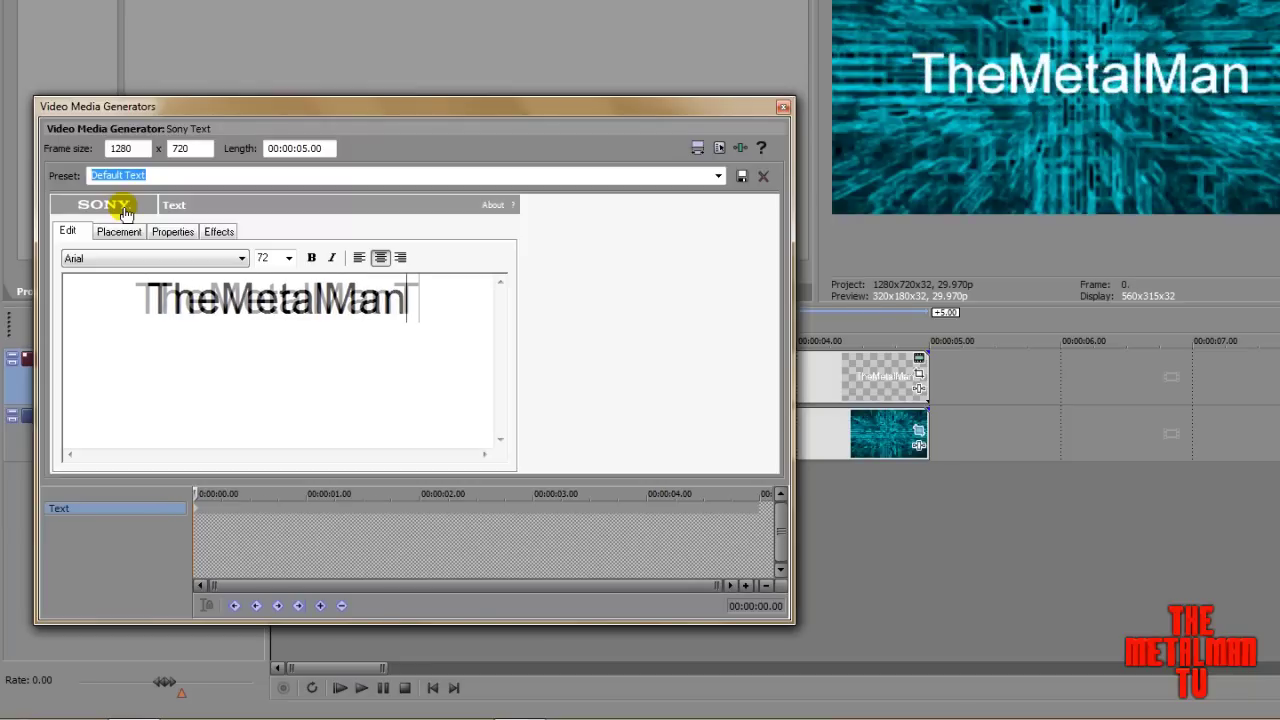
text(TV)
Step: Set the title font to Dirty Headline at size 90
click(145, 259)
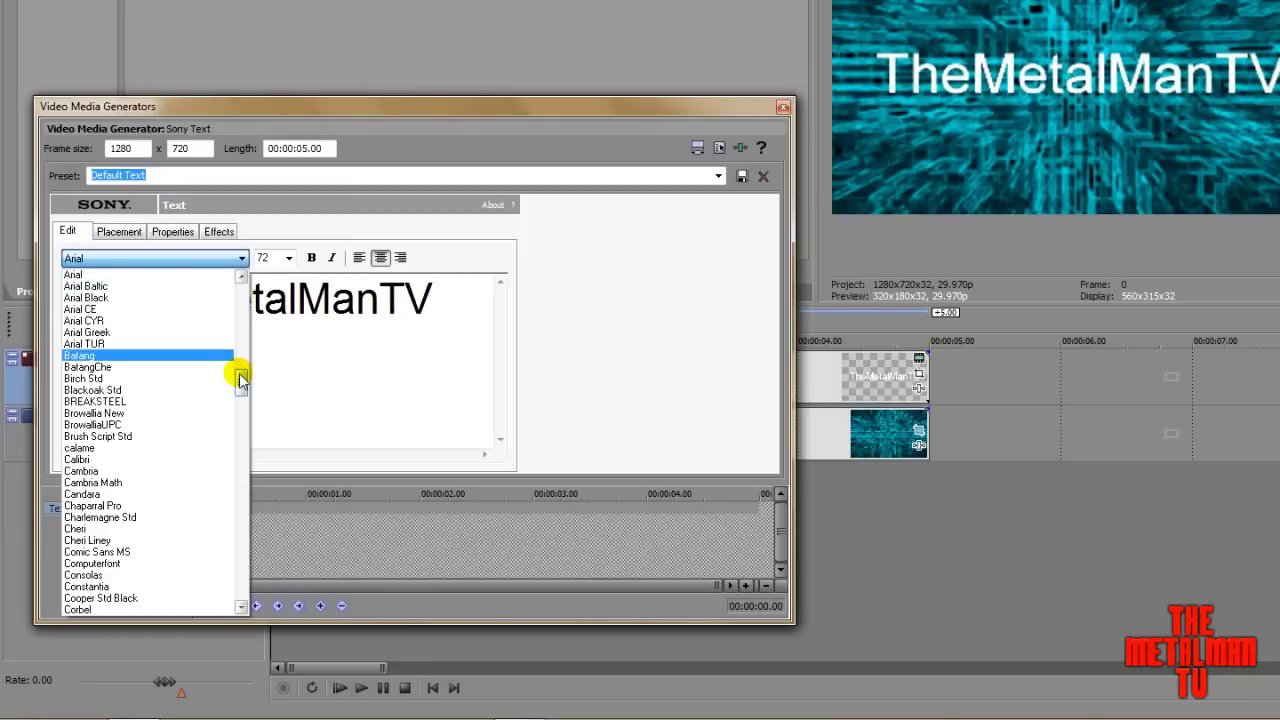
drag(241, 378, 240, 424)
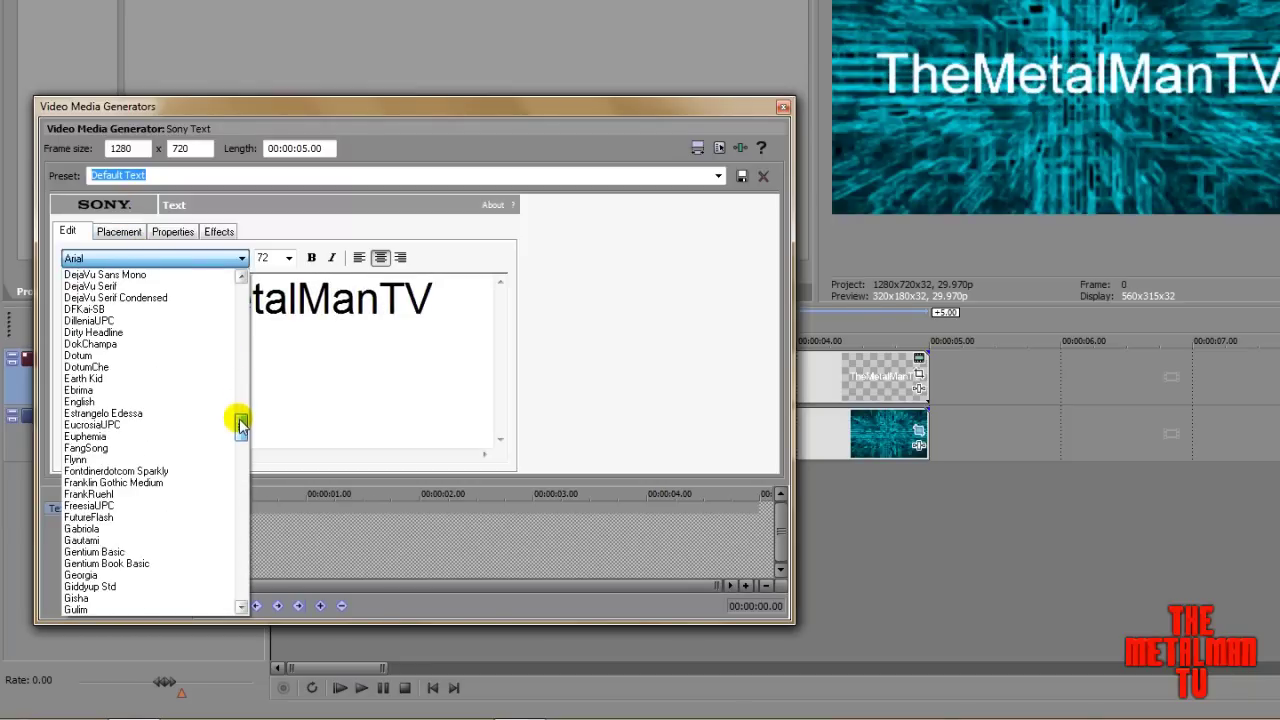
click(180, 340)
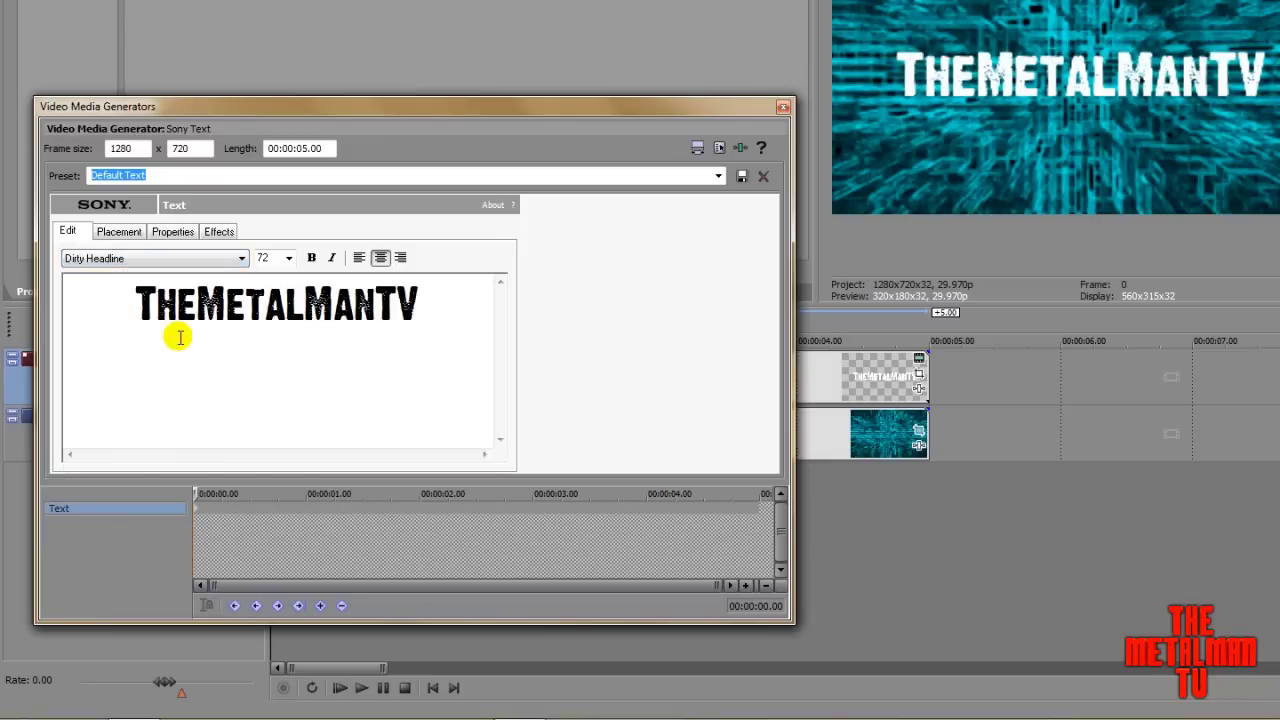
click(288, 259)
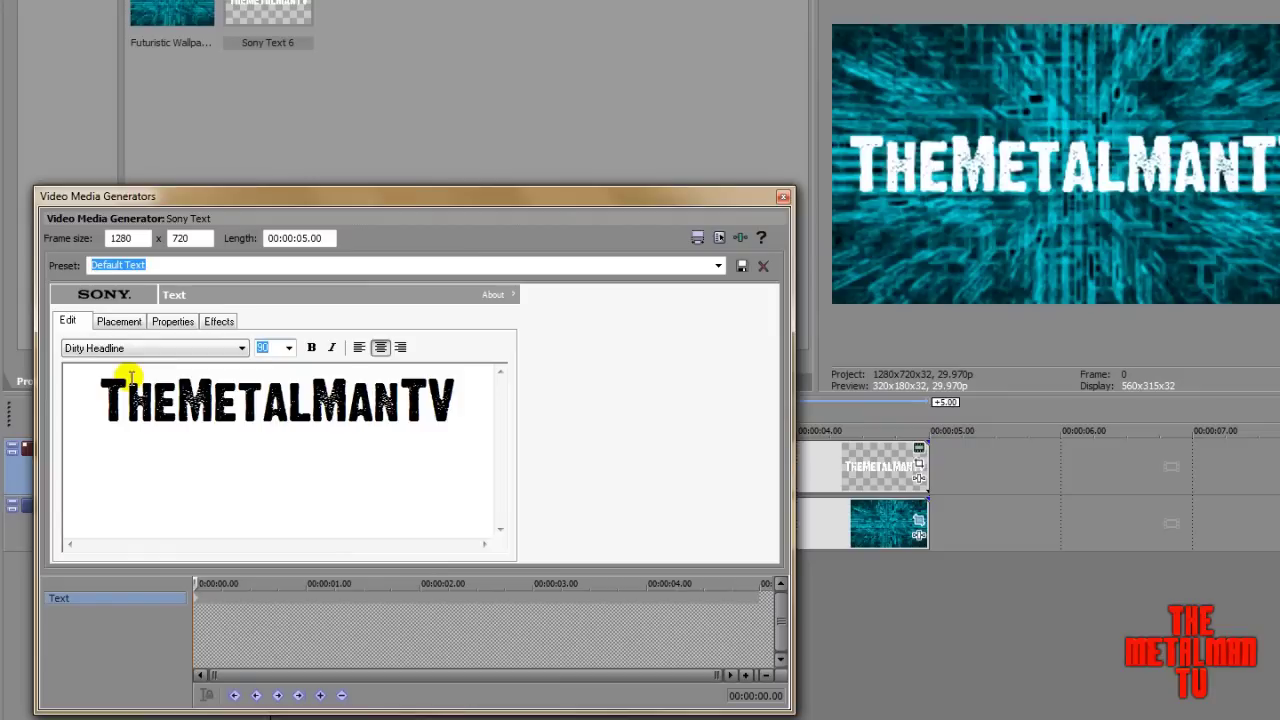
click(178, 330)
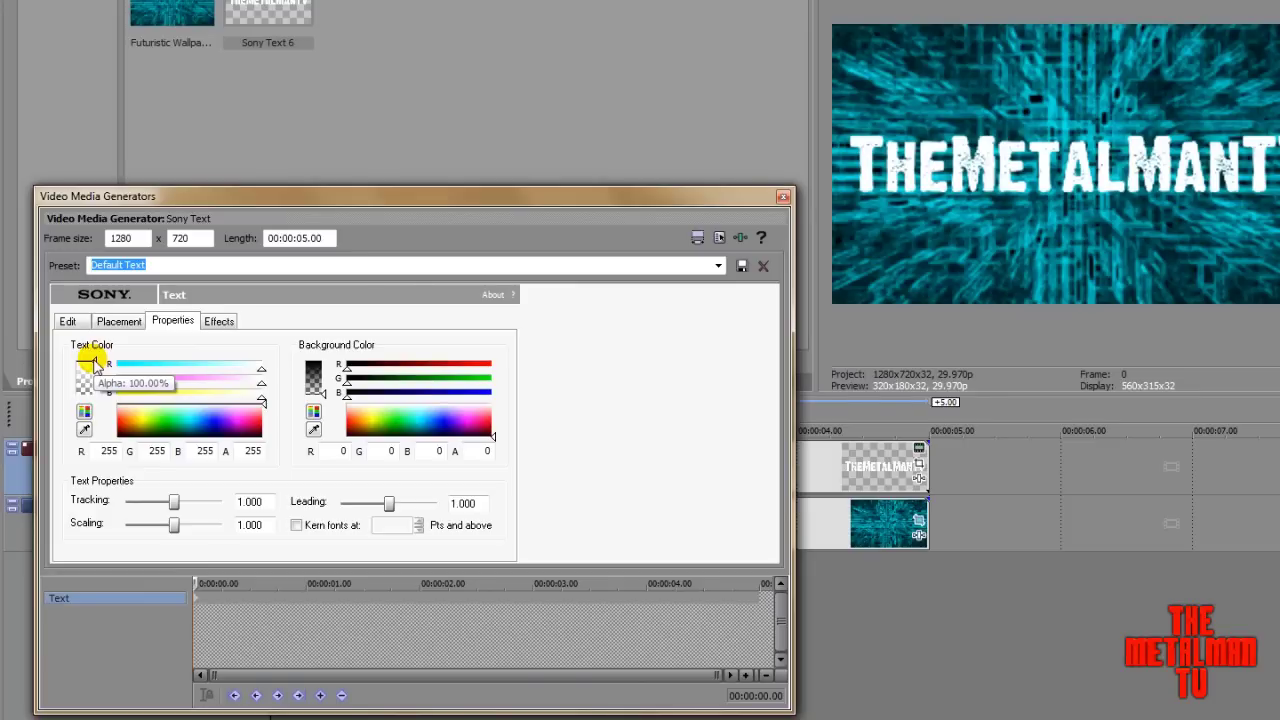
Step: Set the text colour alpha to 0 and return the black background alpha to 0 after testing it
drag(232, 408, 165, 402)
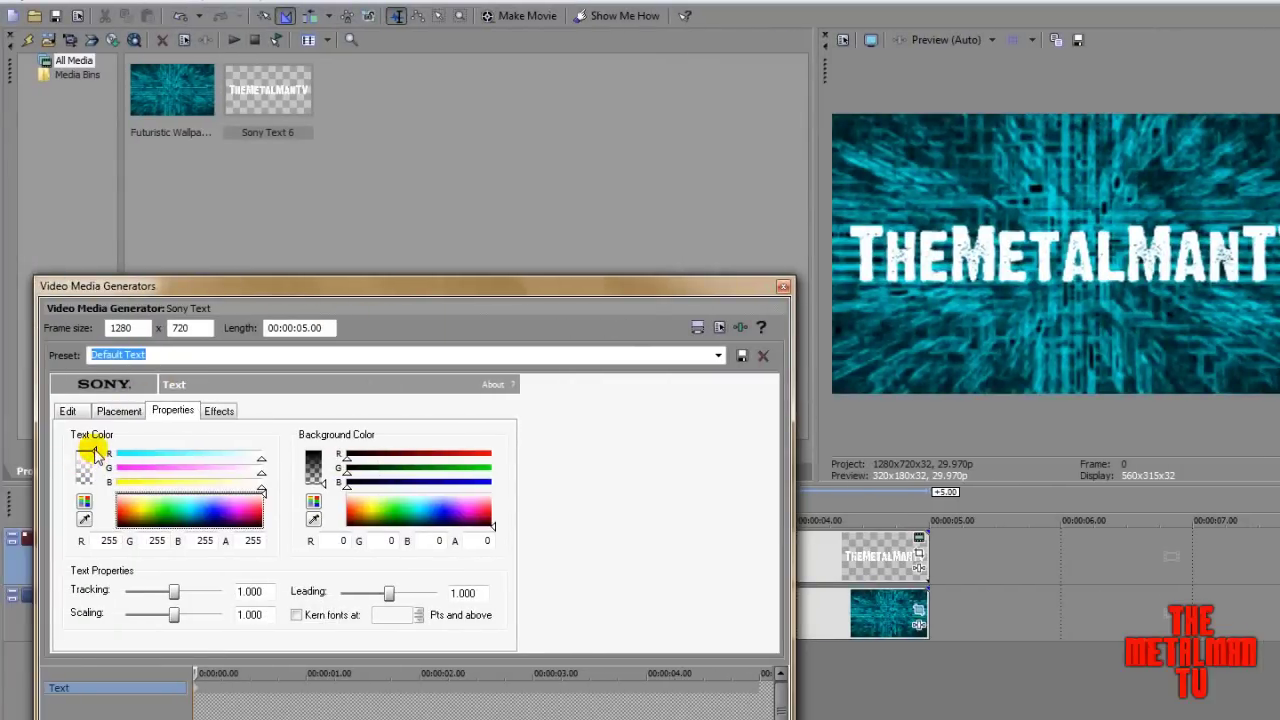
drag(89, 458, 97, 490)
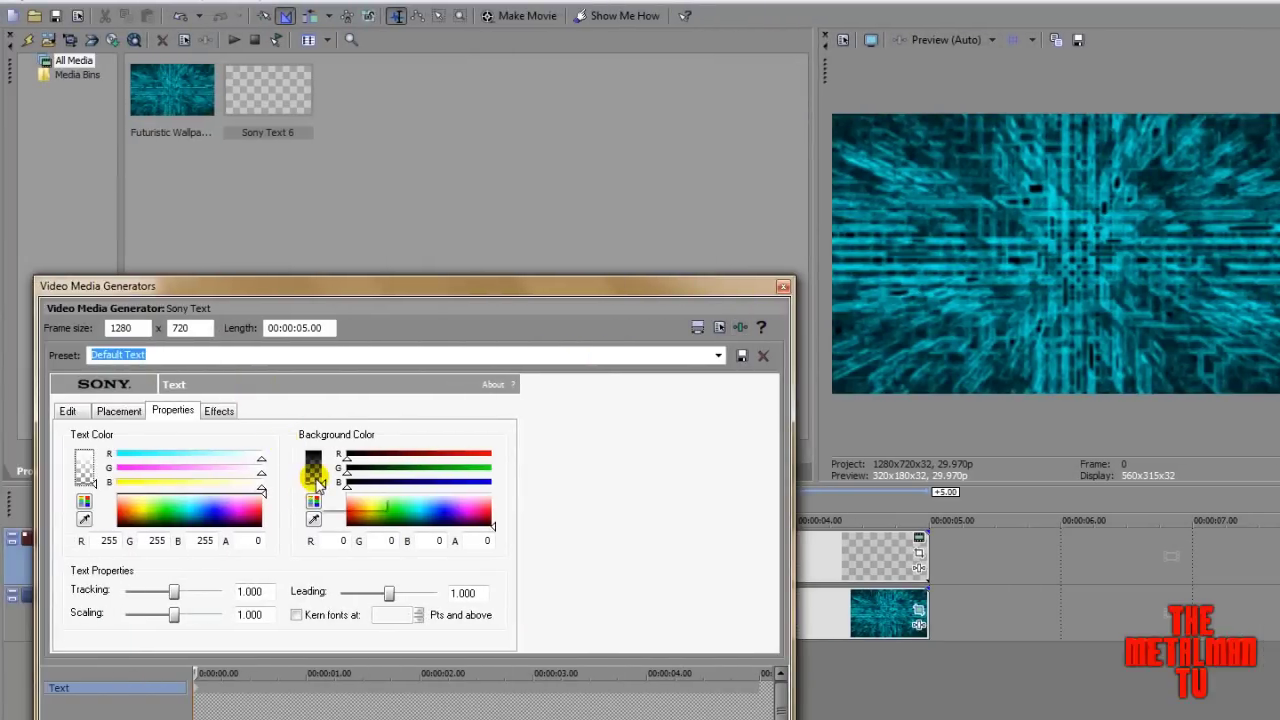
mouse_move(317, 484)
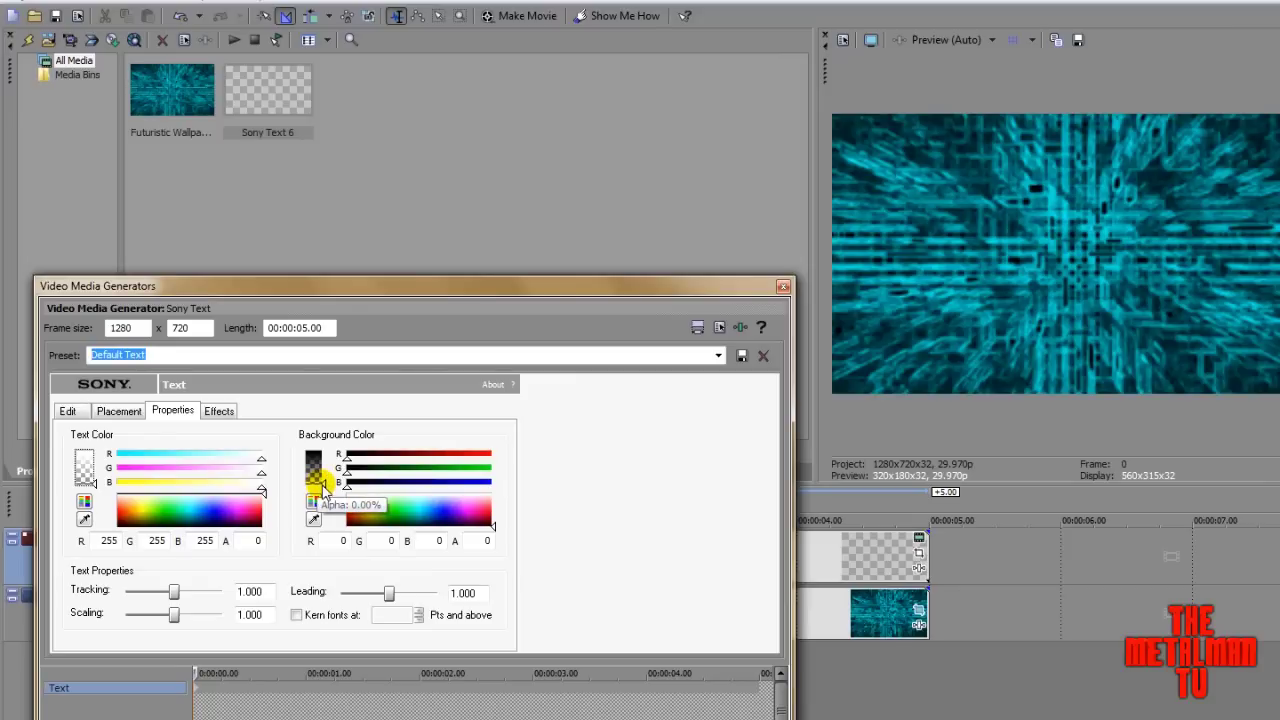
drag(320, 487, 324, 452)
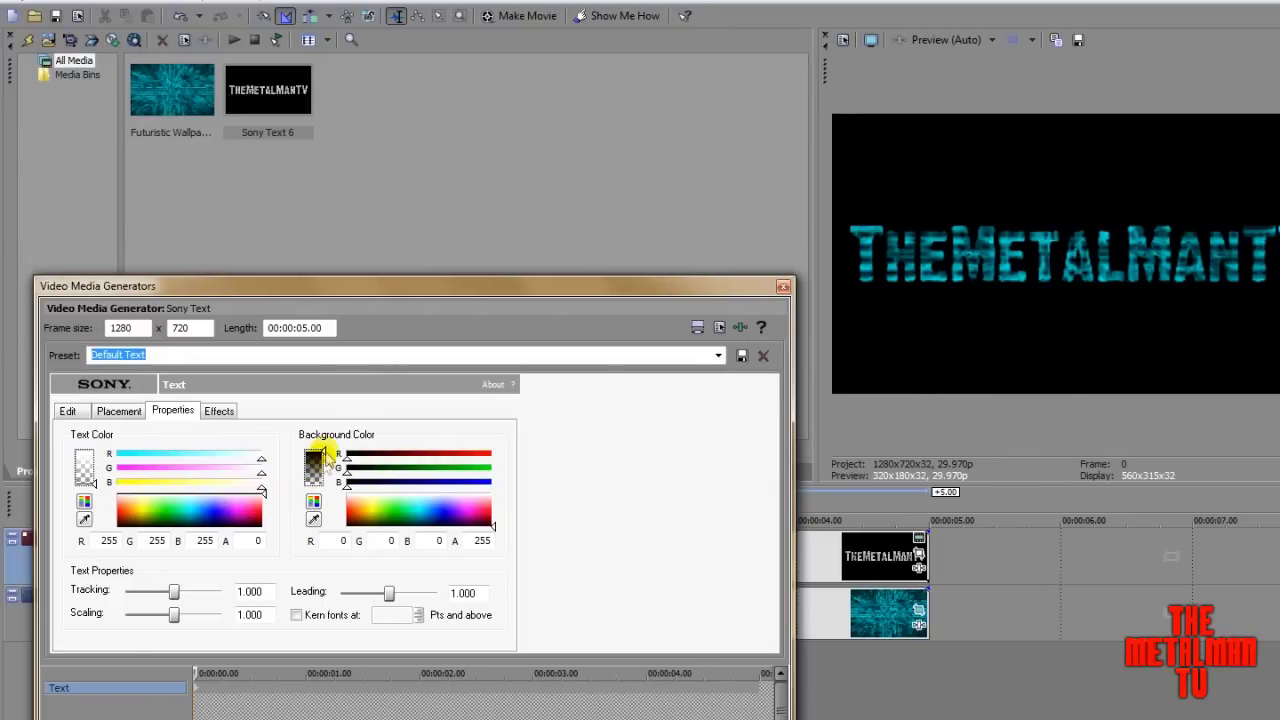
drag(326, 452, 327, 454)
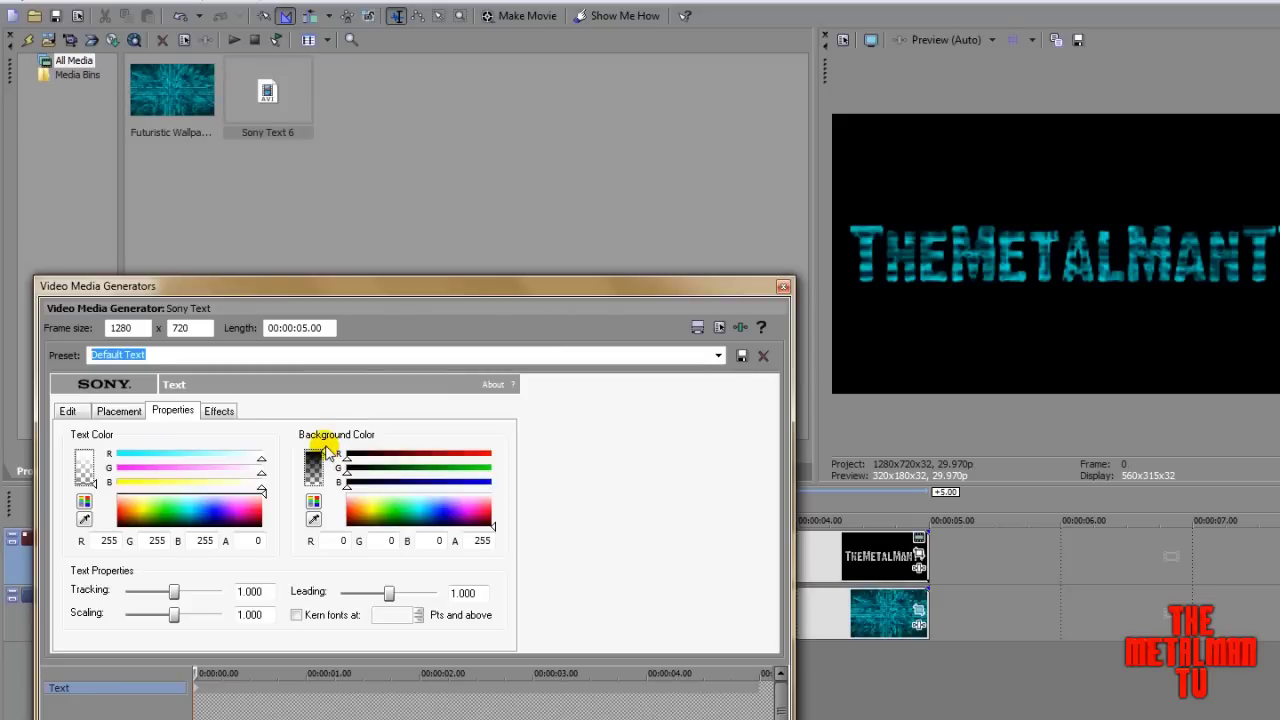
drag(326, 452, 322, 490)
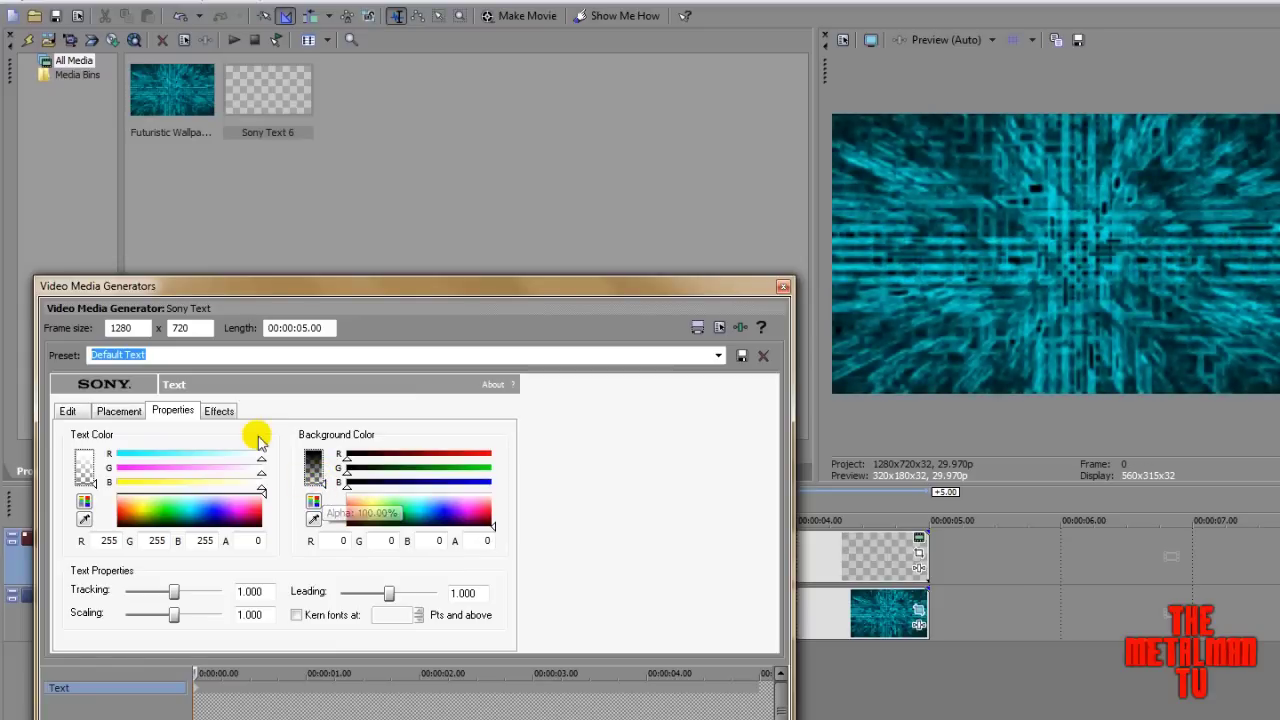
Step: Give the title a light-cyan outline of width 0.163 with slight feather, and enable Draw Shadow
click(218, 412)
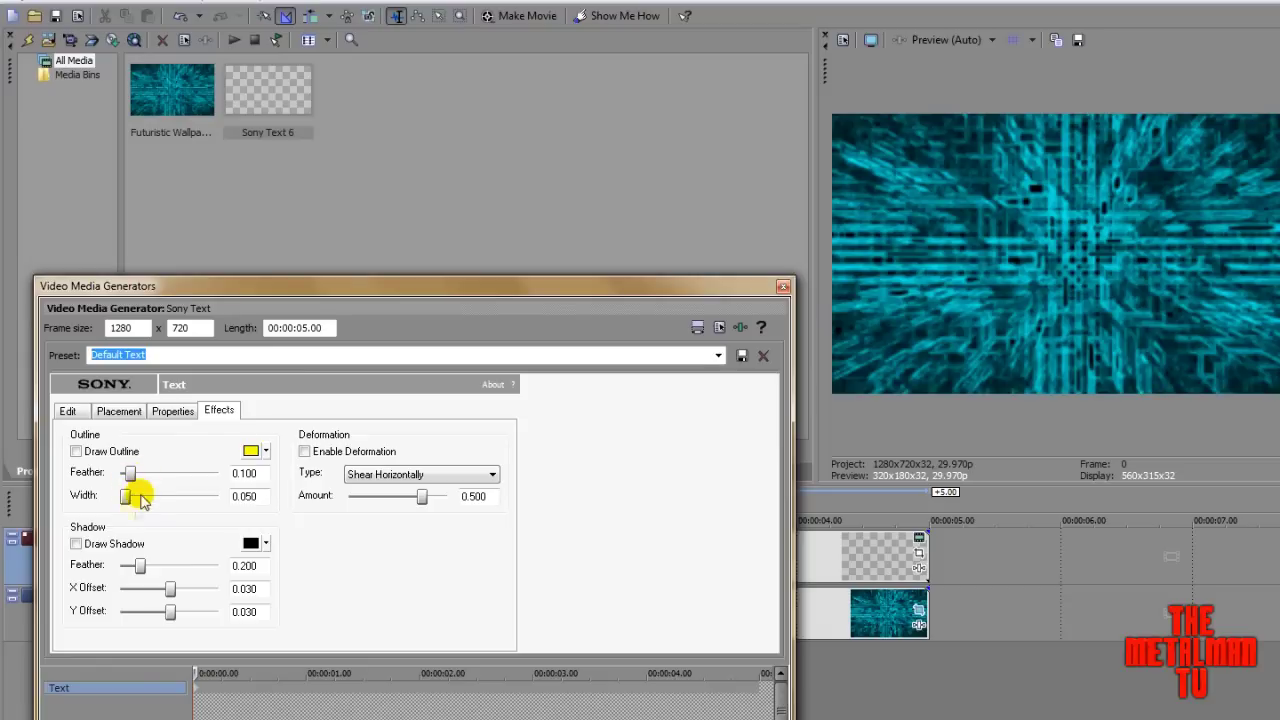
drag(127, 496, 138, 497)
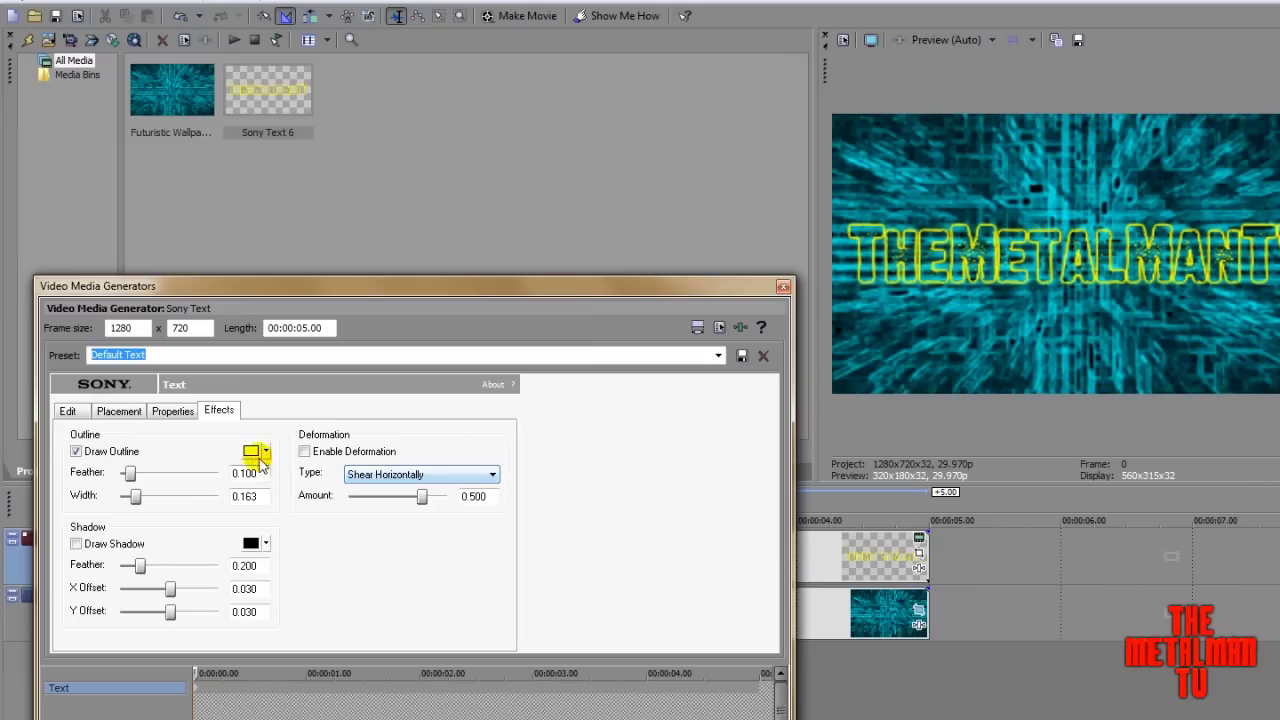
click(71, 451)
click(357, 522)
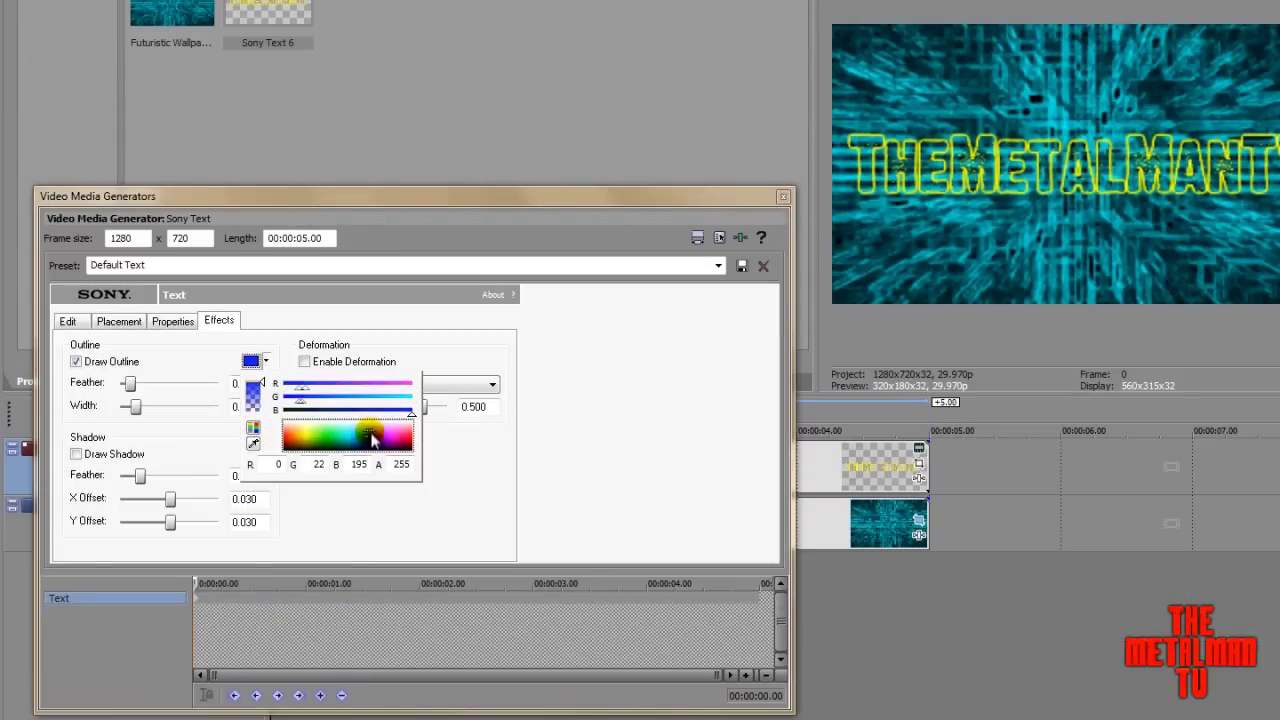
drag(358, 438, 348, 432)
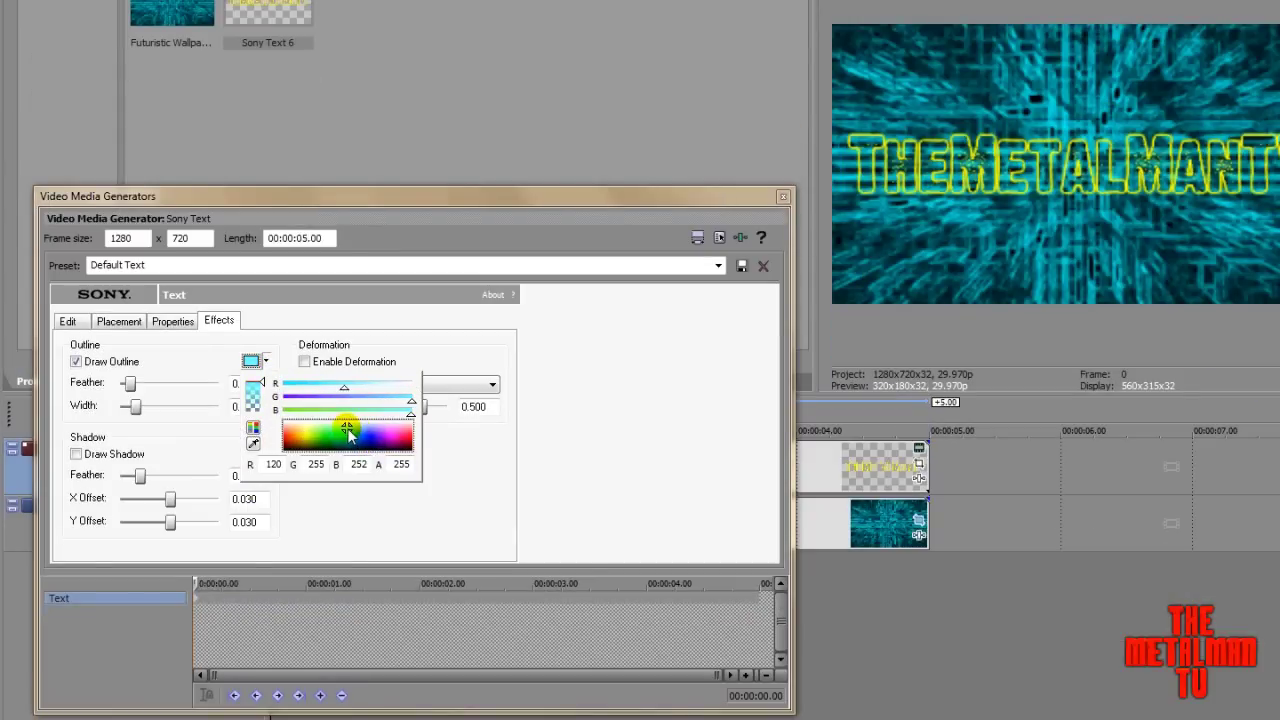
click(173, 352)
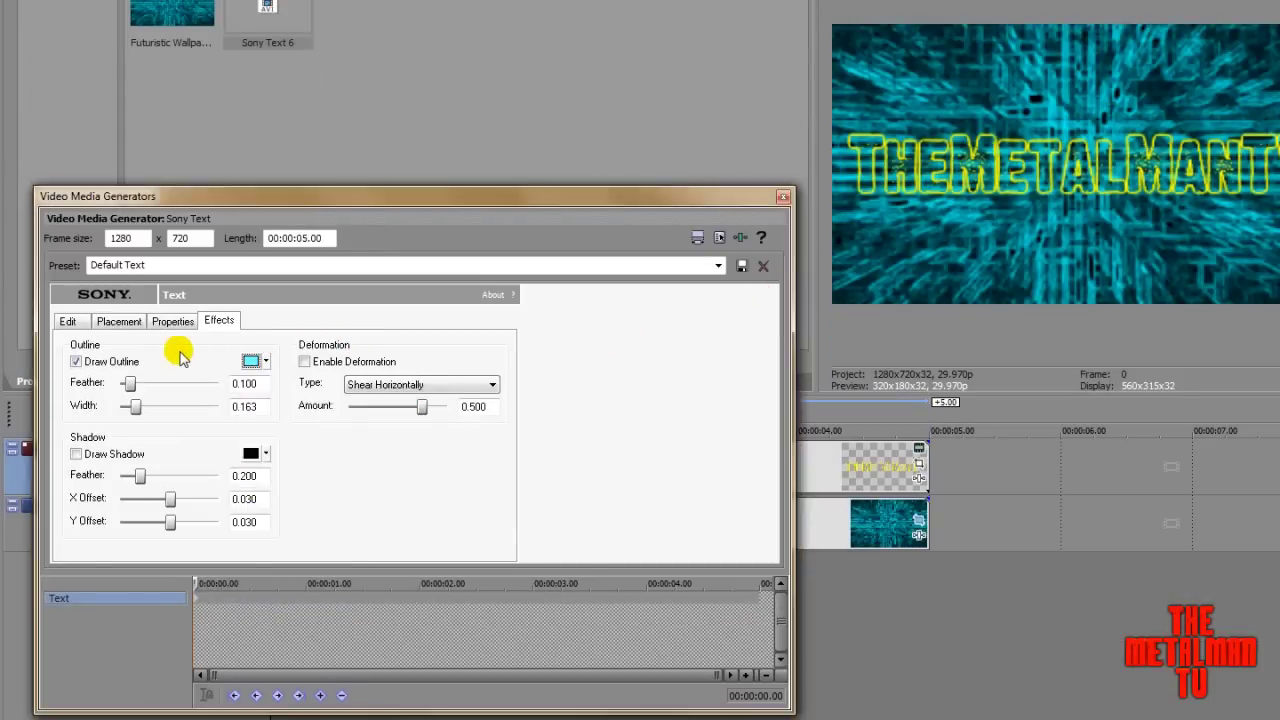
drag(138, 385, 133, 390)
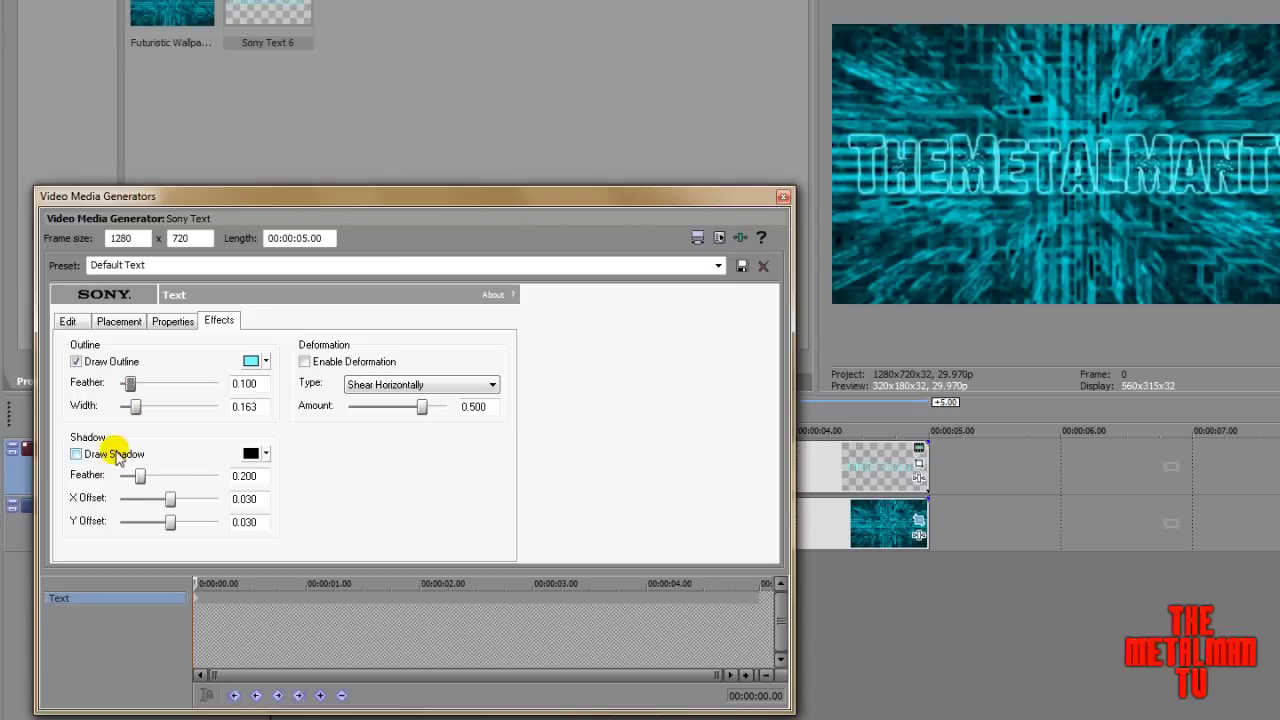
click(117, 456)
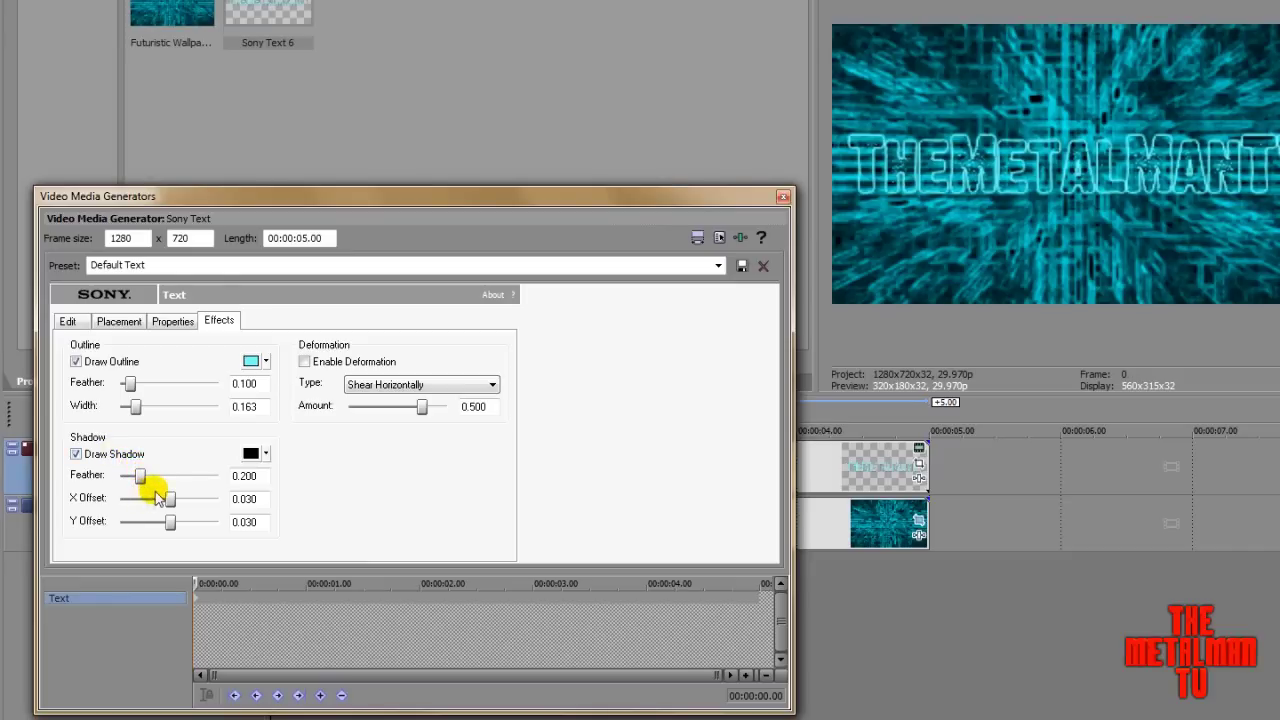
Step: Soften the title's shadow feather to 0.363
mouse_move(140, 477)
mouse_down()
mouse_move(168, 479)
mouse_move(155, 480)
mouse_up()
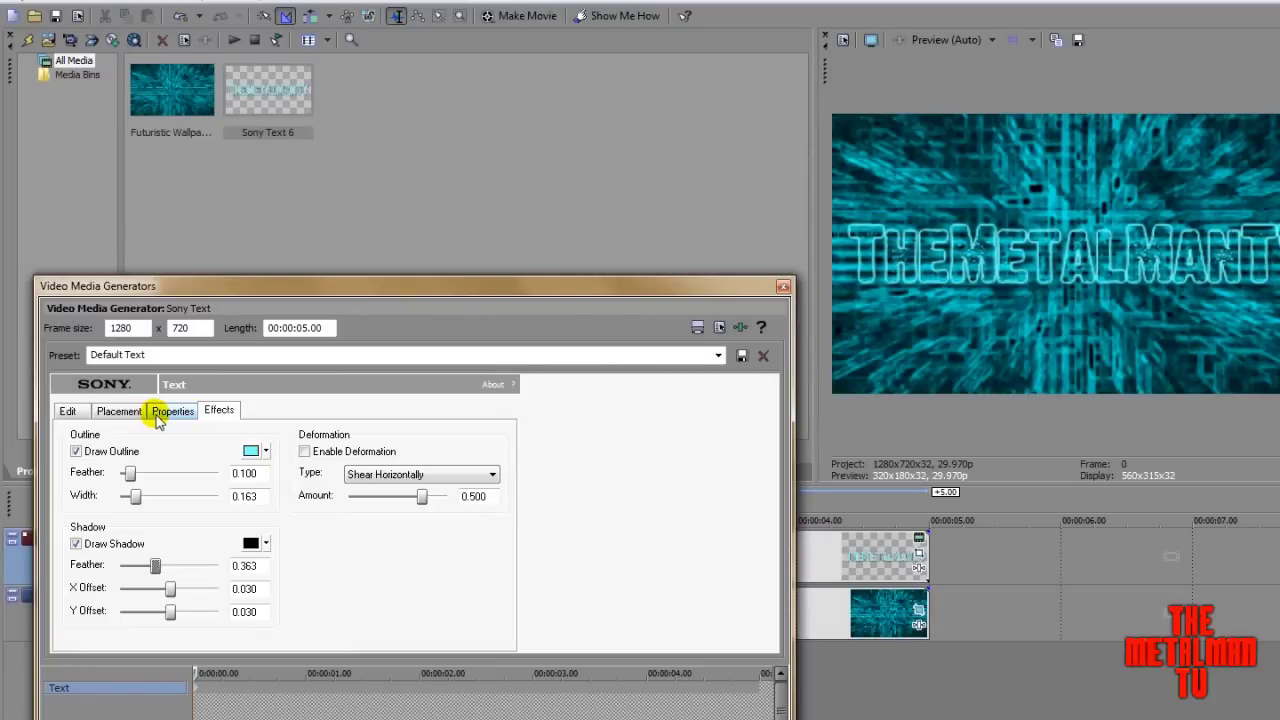
click(160, 412)
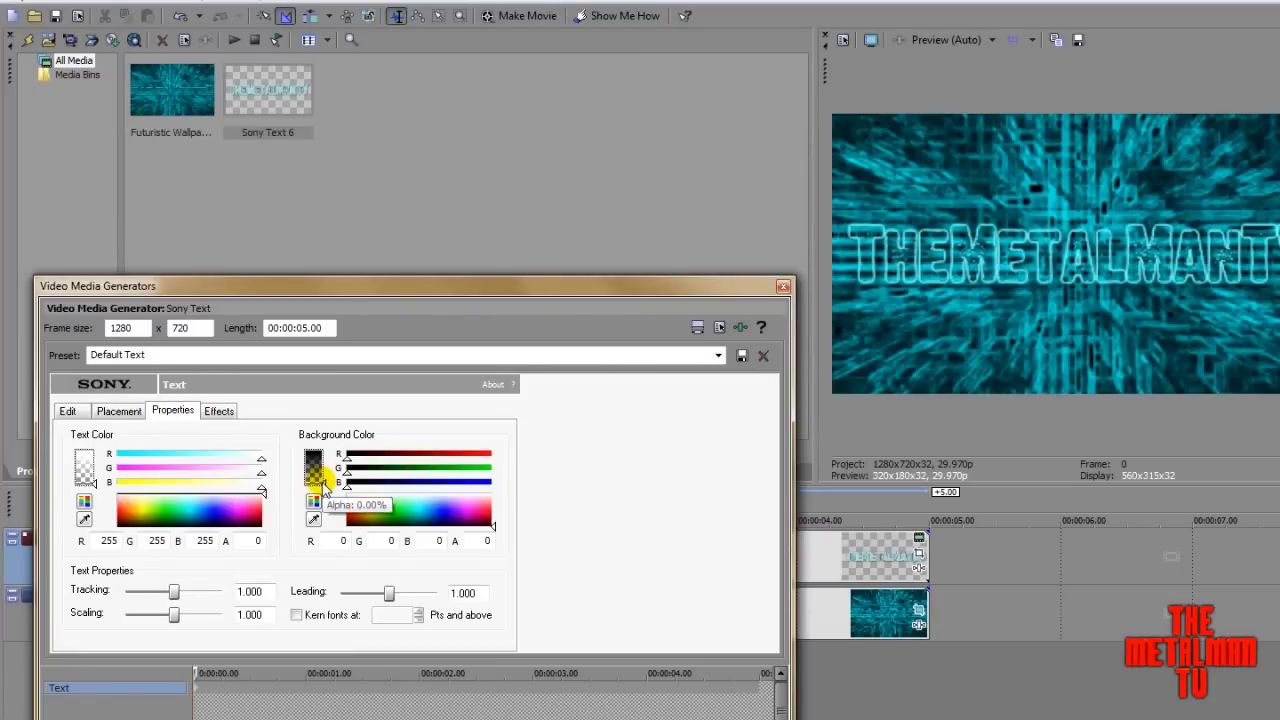
Step: Raise the black background alpha to 255, then lower it to about 107
drag(323, 488, 323, 445)
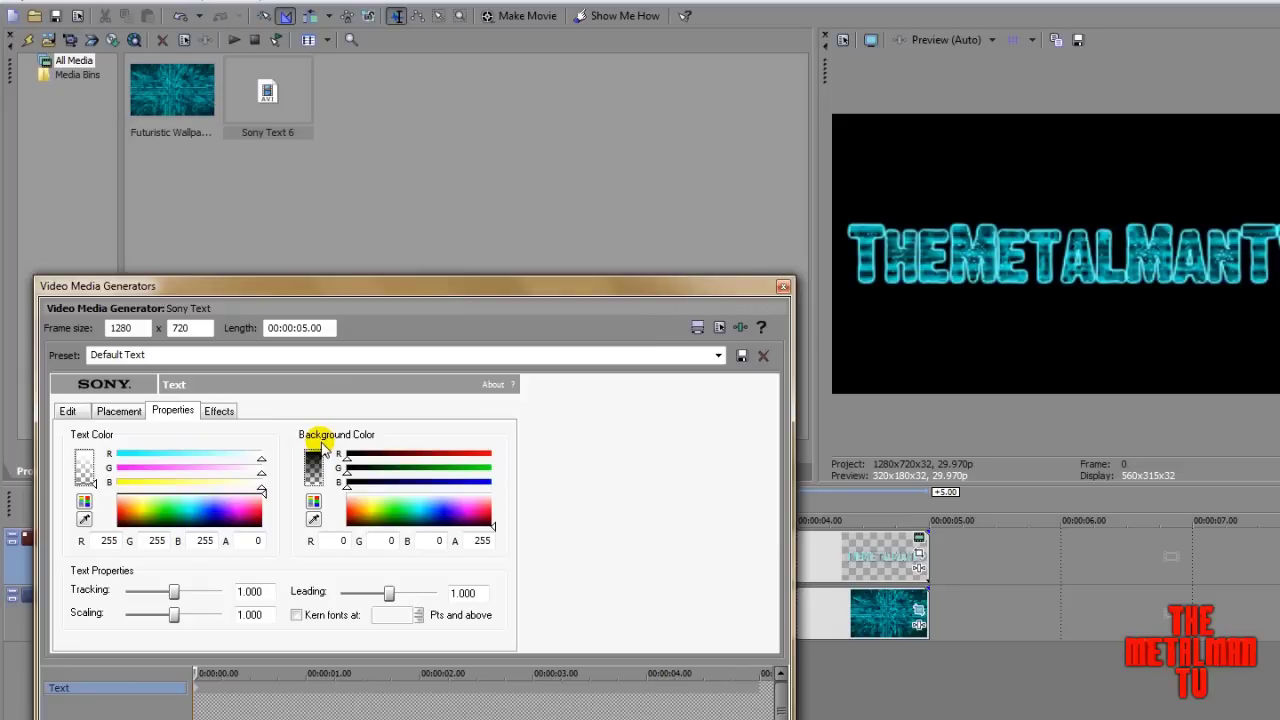
mouse_move(322, 446)
mouse_down()
mouse_move(323, 486)
mouse_move(317, 467)
mouse_up()
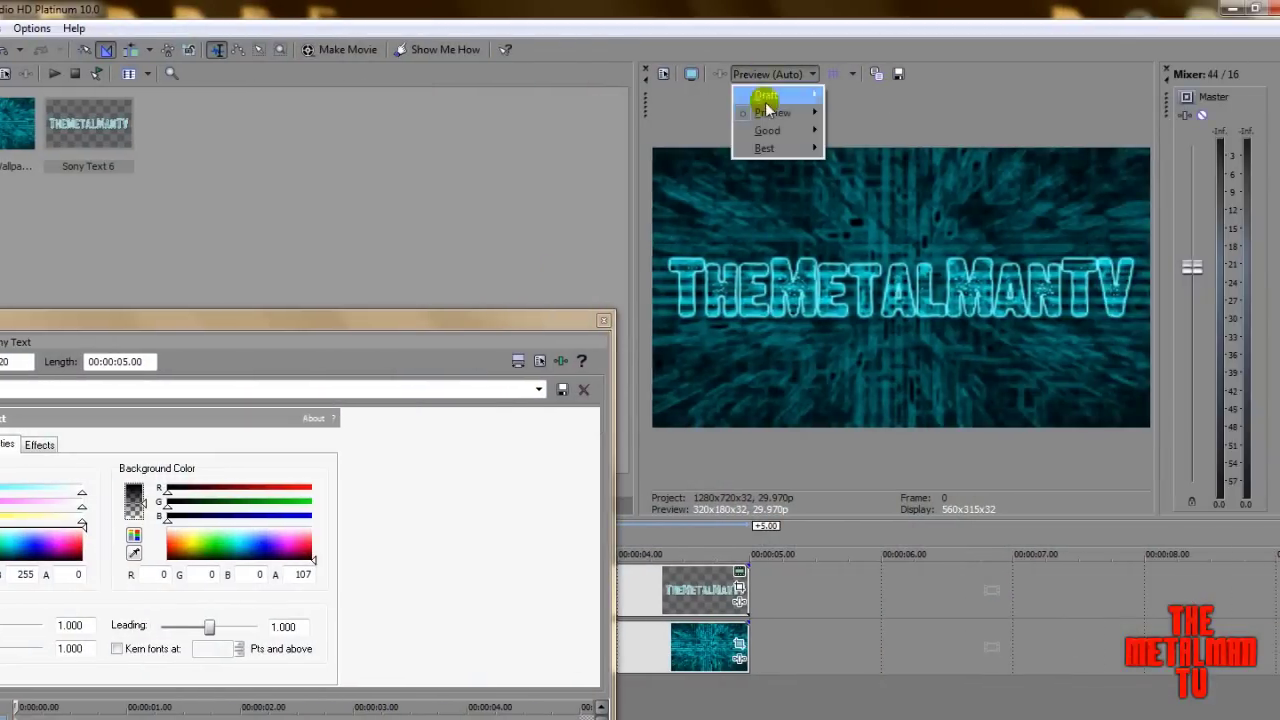
Step: Change the preview quality setting to Preview > Full
click(1022, 132)
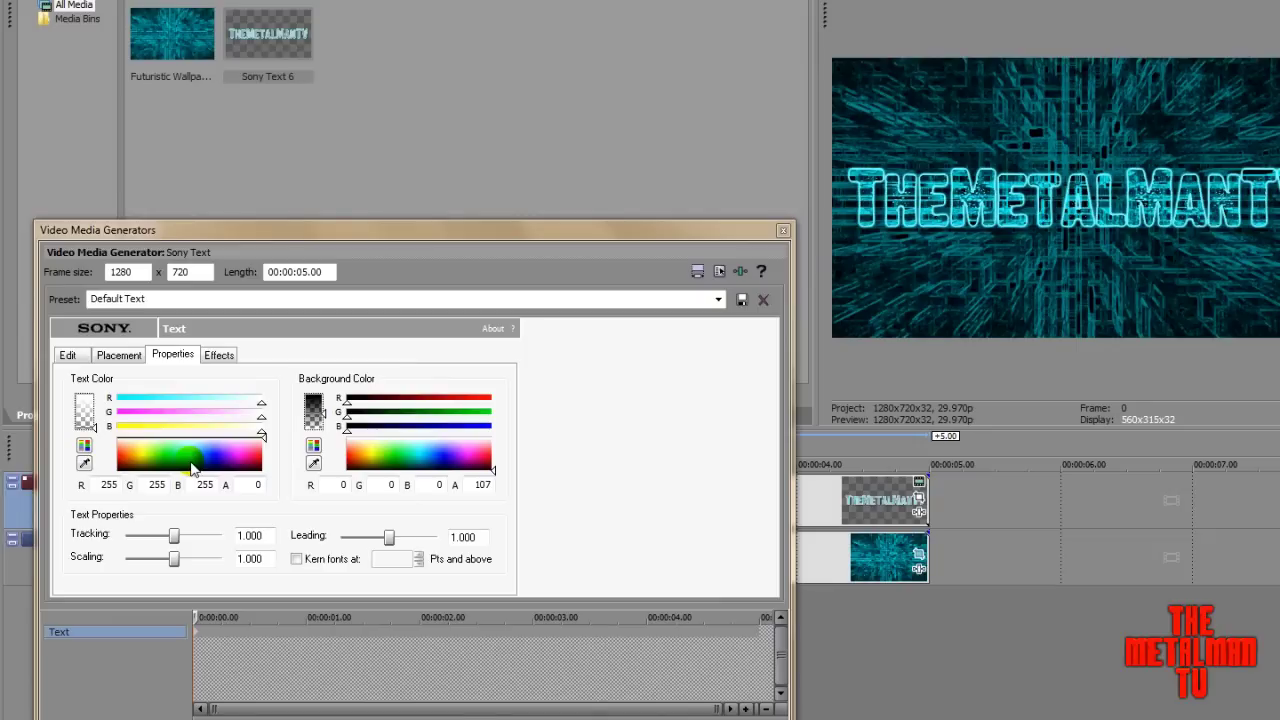
Step: Close the text generator, delete the old Background track clips, and show the Color Gradient presets
click(780, 230)
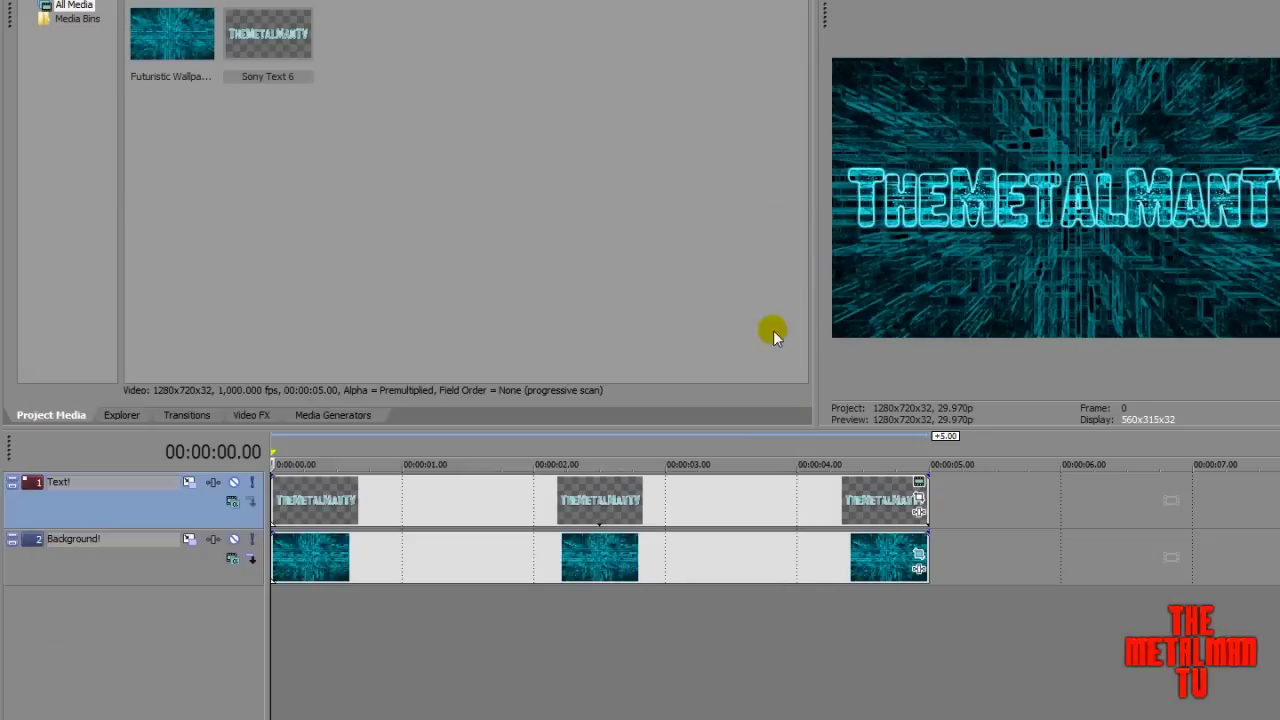
click(461, 557)
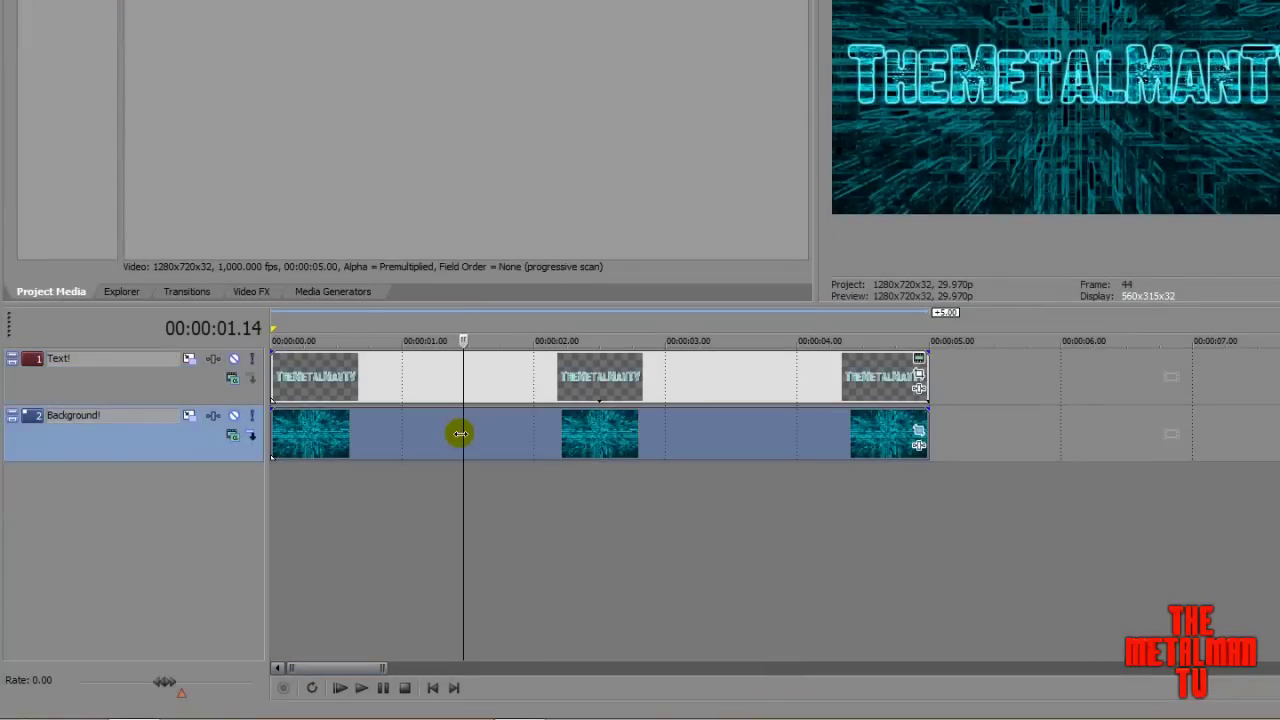
key(Delete)
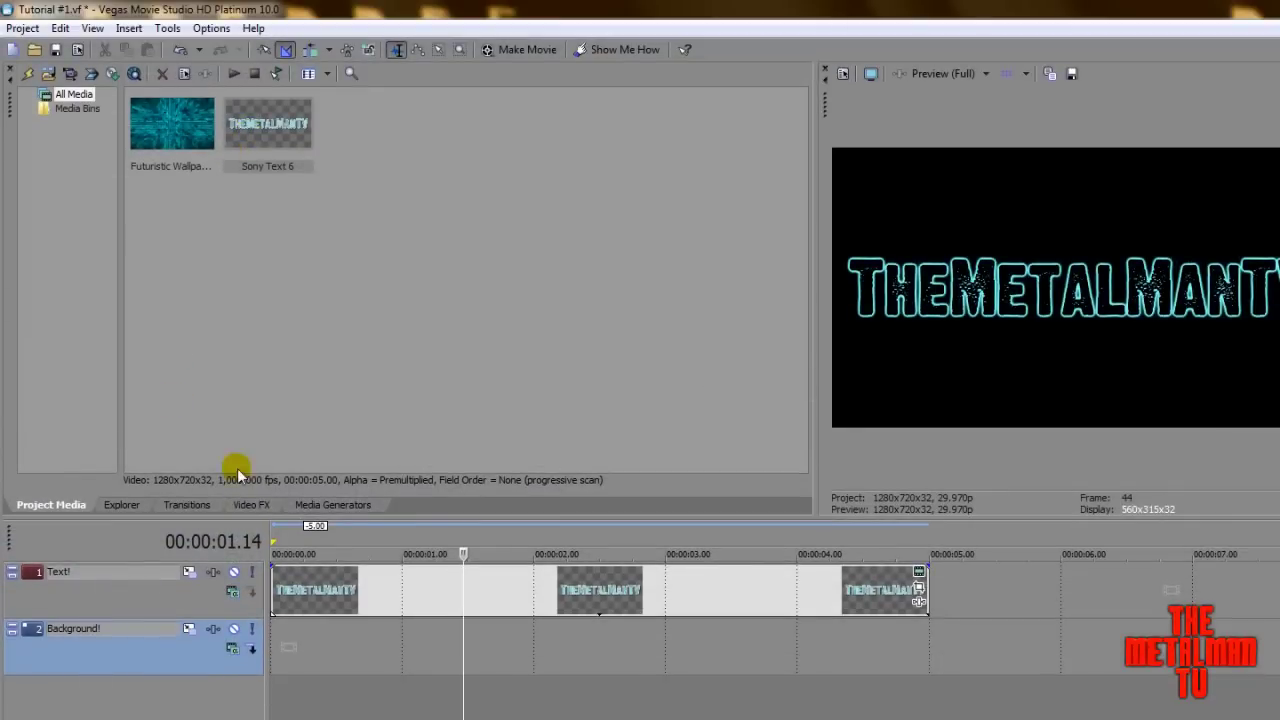
click(335, 504)
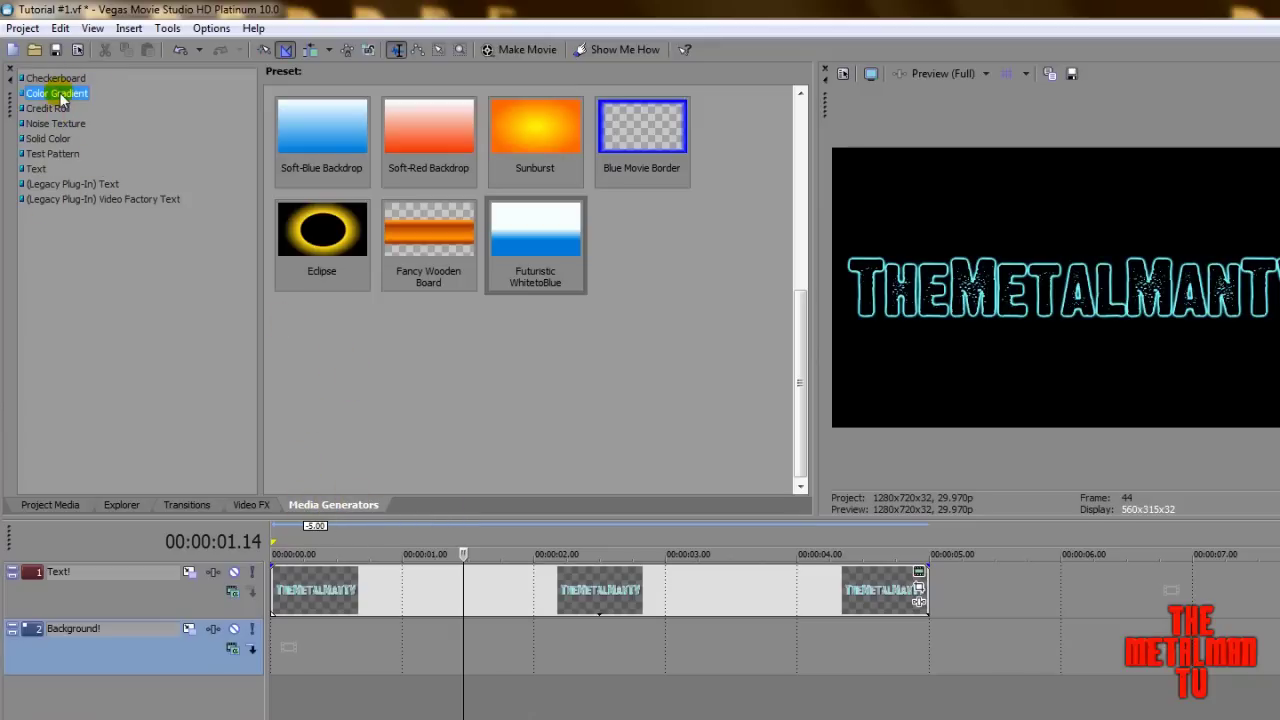
click(358, 155)
Step: Drop the Futuristic WhitetoBlue gradient preset onto the Background track and reposition its settings window
click(800, 182)
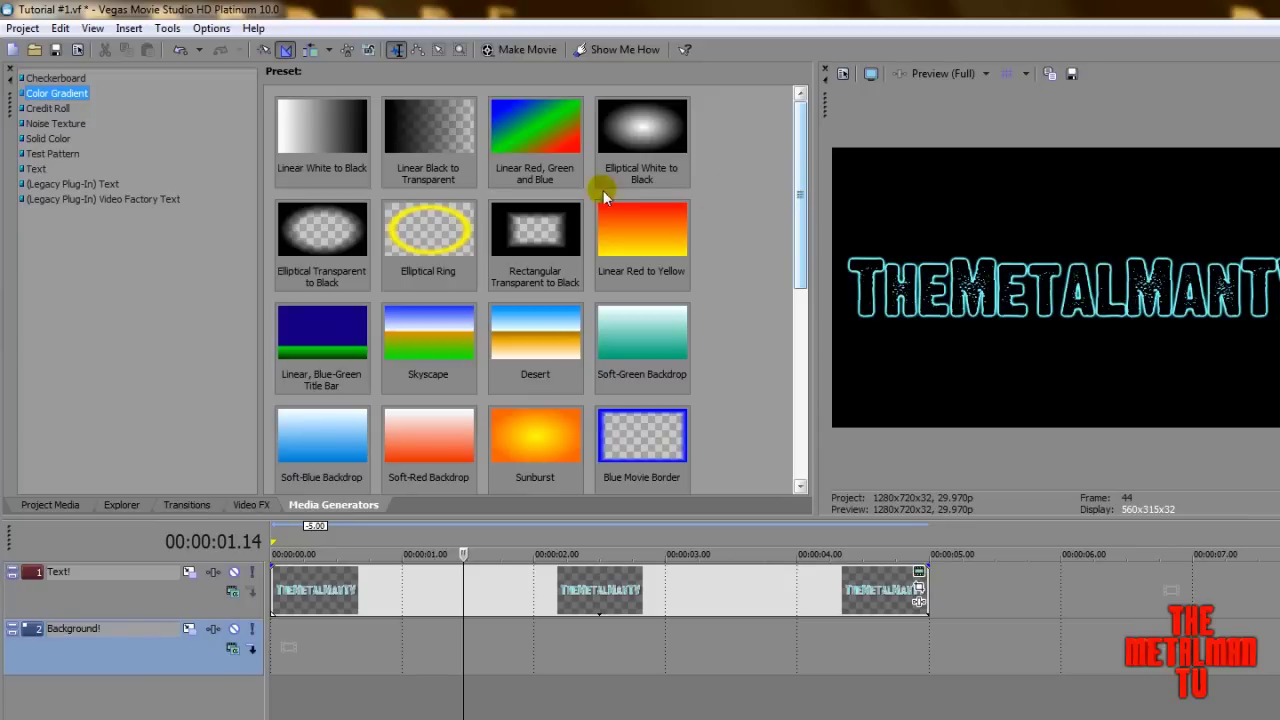
drag(800, 257, 809, 177)
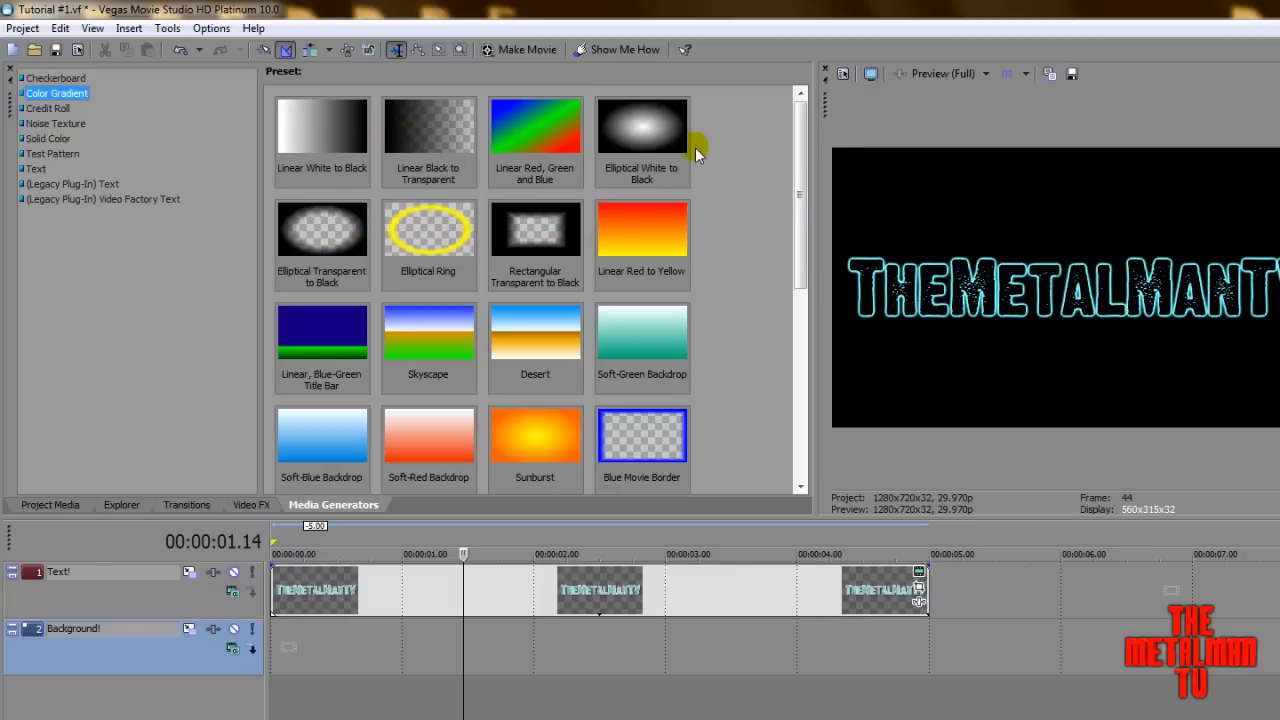
drag(796, 186, 801, 318)
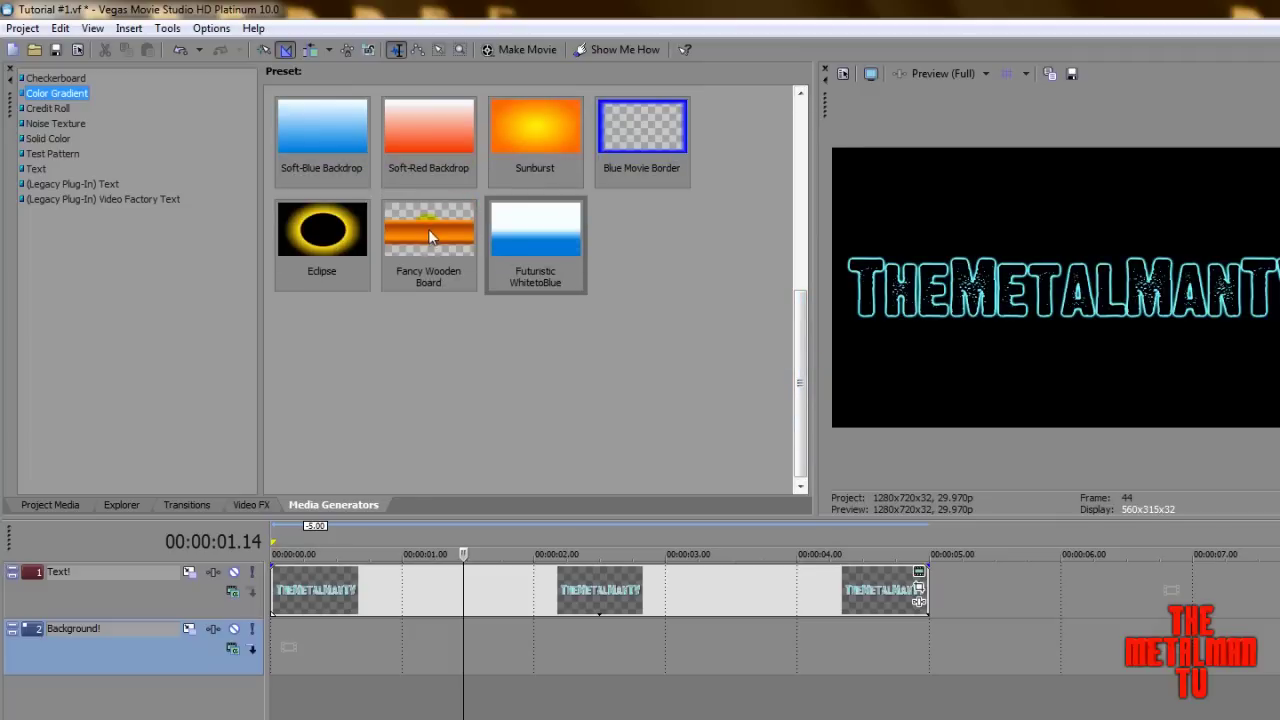
click(652, 287)
drag(539, 235, 347, 647)
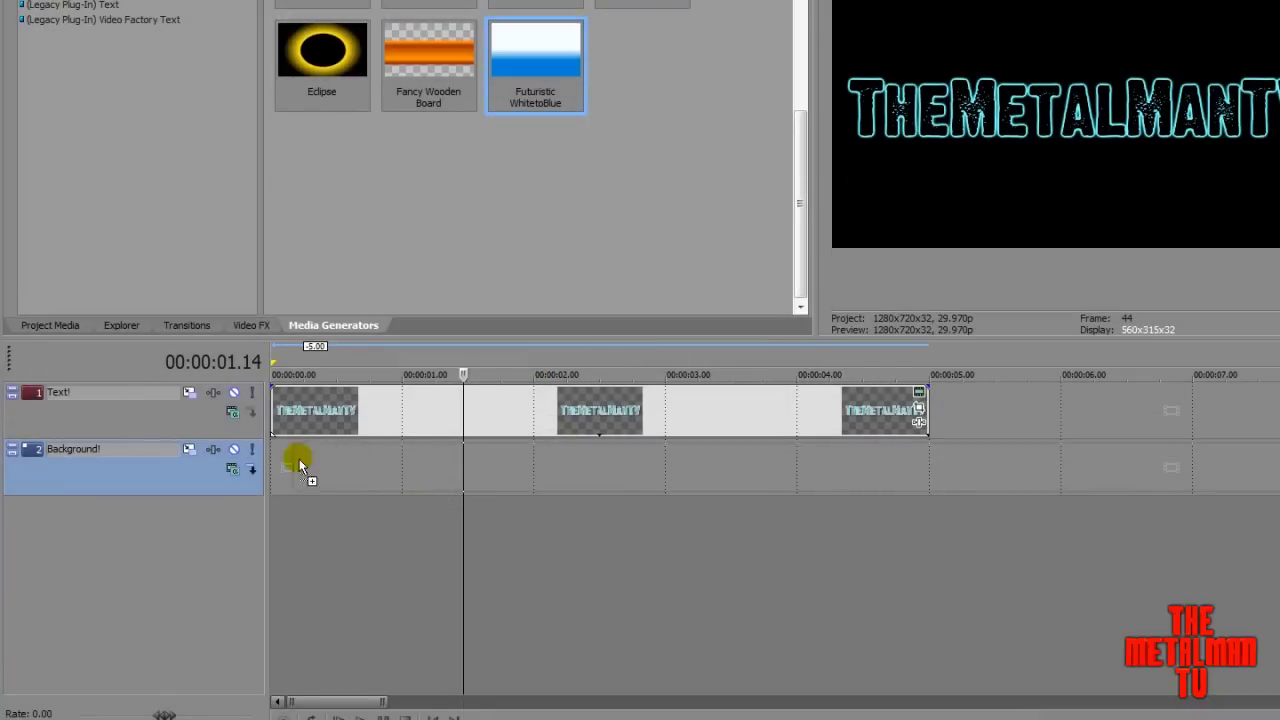
drag(262, 469, 260, 471)
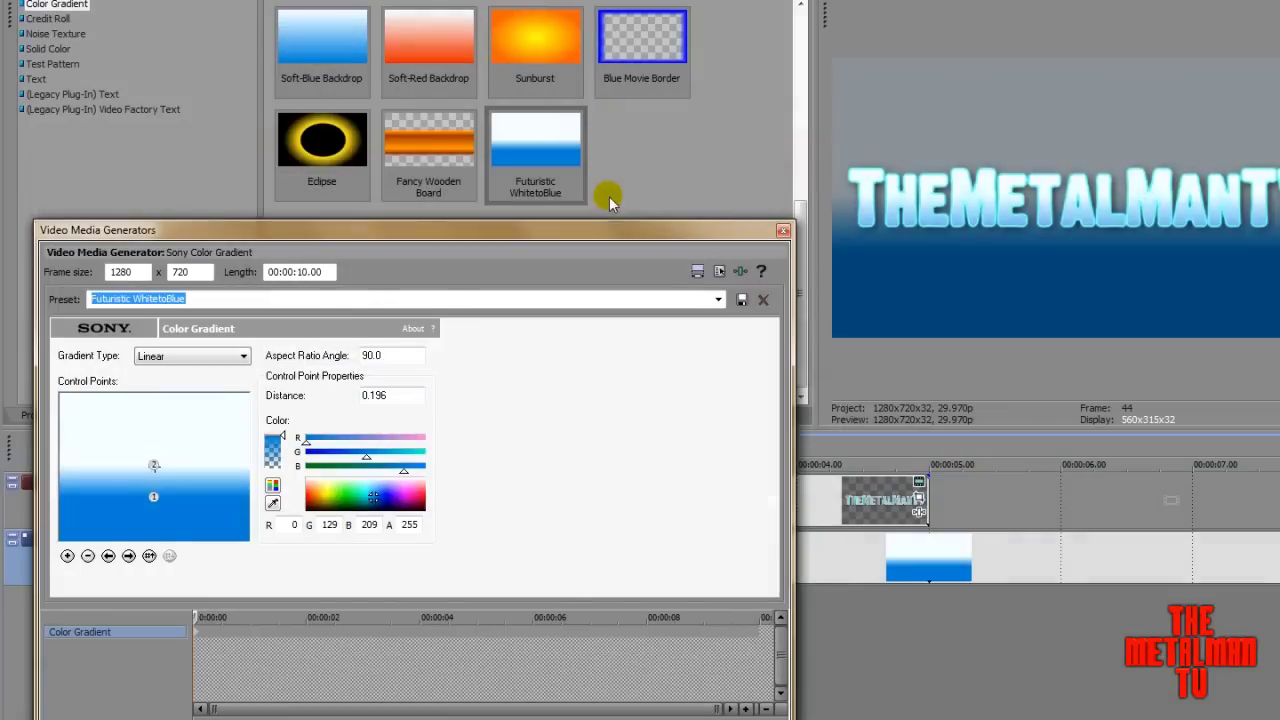
drag(665, 228, 611, 182)
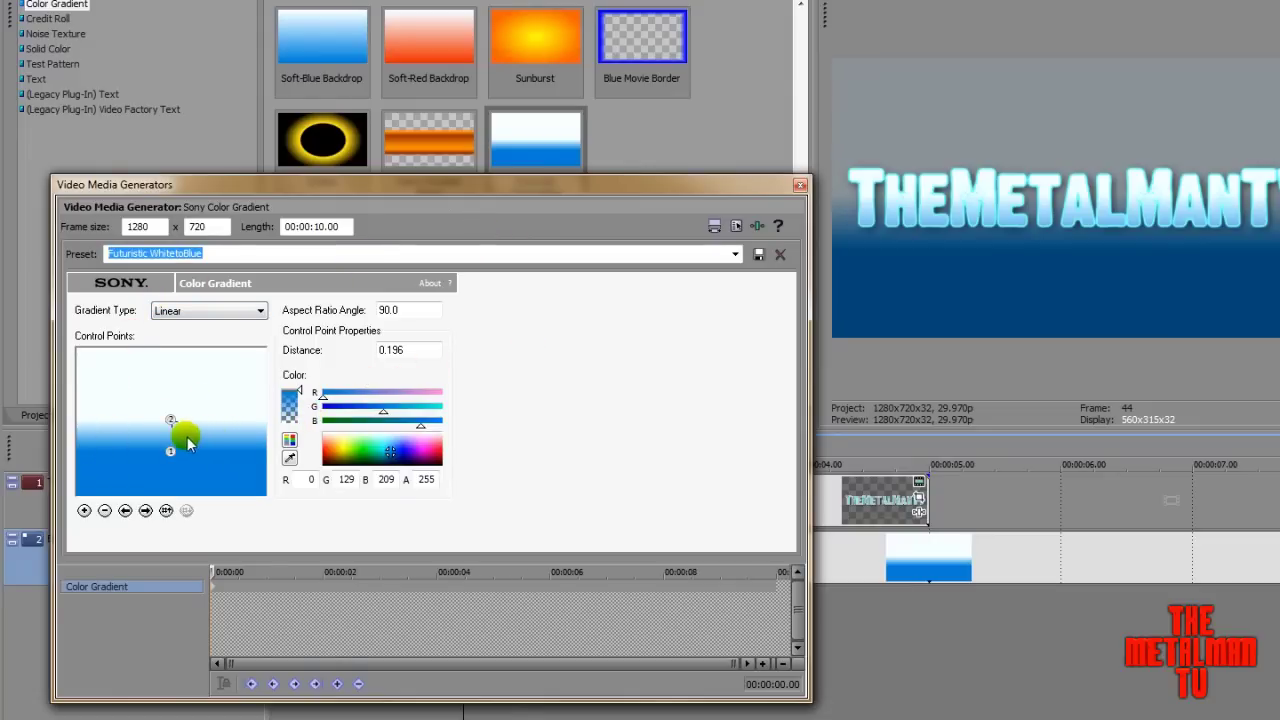
Step: Rotate the gradient by moving control points 2 and 1, keeping the Gradient Type Linear
drag(169, 417, 124, 396)
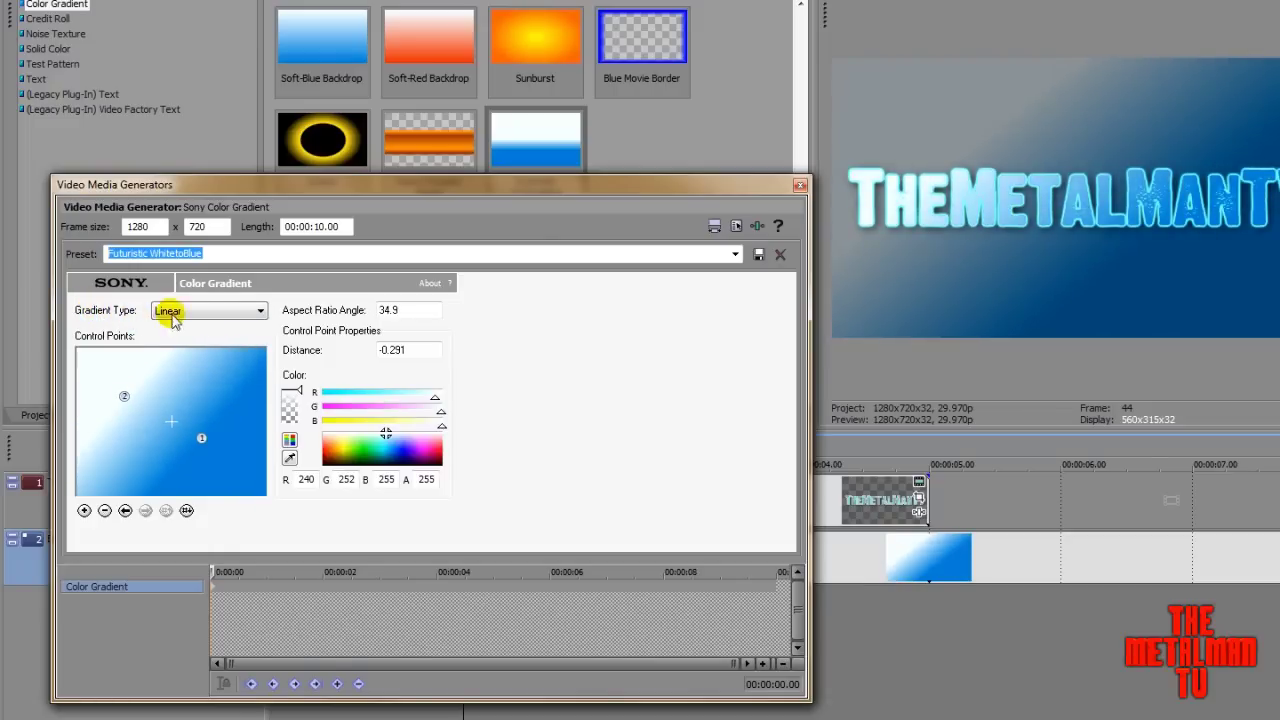
click(222, 313)
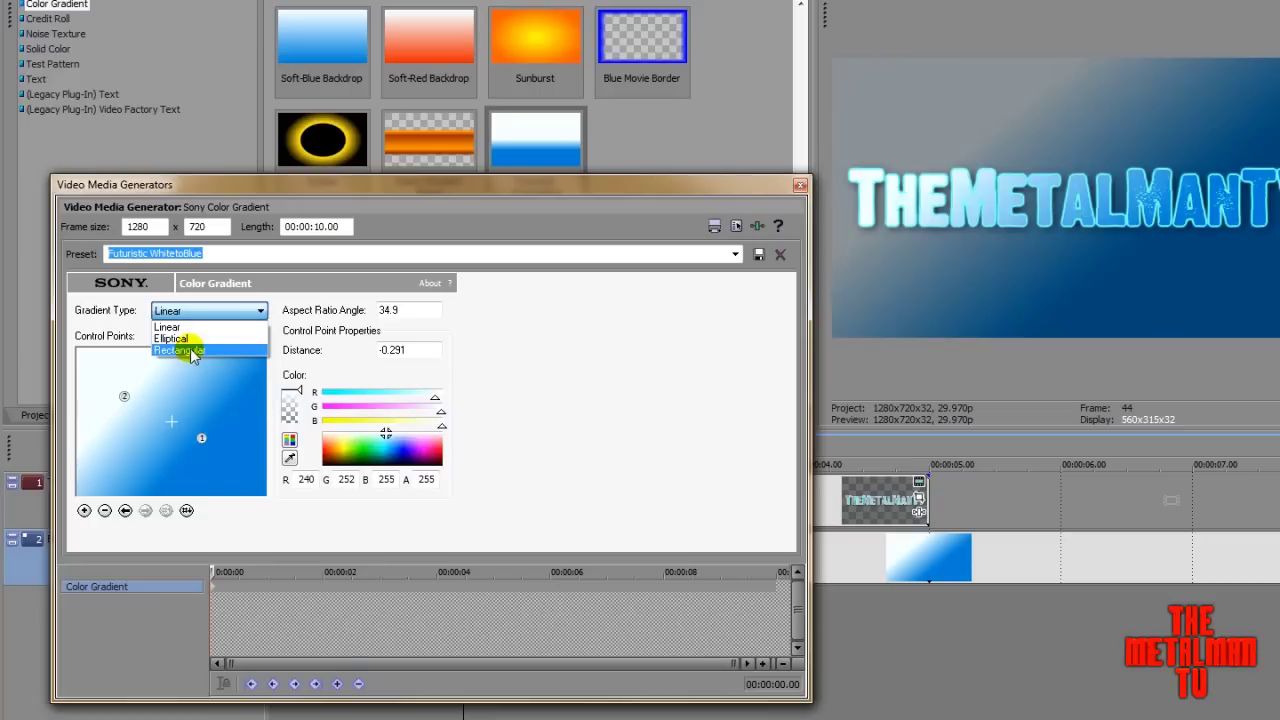
click(137, 313)
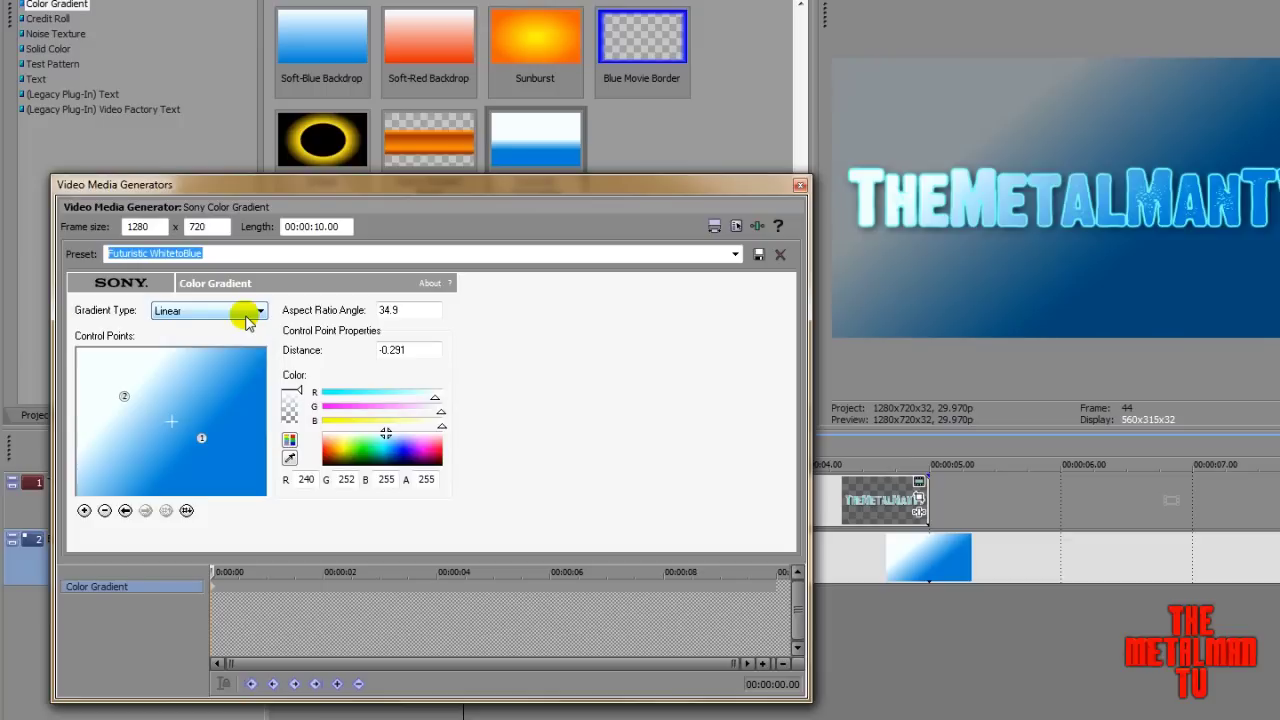
click(203, 438)
mouse_move(201, 441)
mouse_down()
mouse_move(220, 423)
mouse_move(246, 463)
mouse_move(193, 452)
mouse_move(177, 431)
mouse_move(204, 453)
mouse_up()
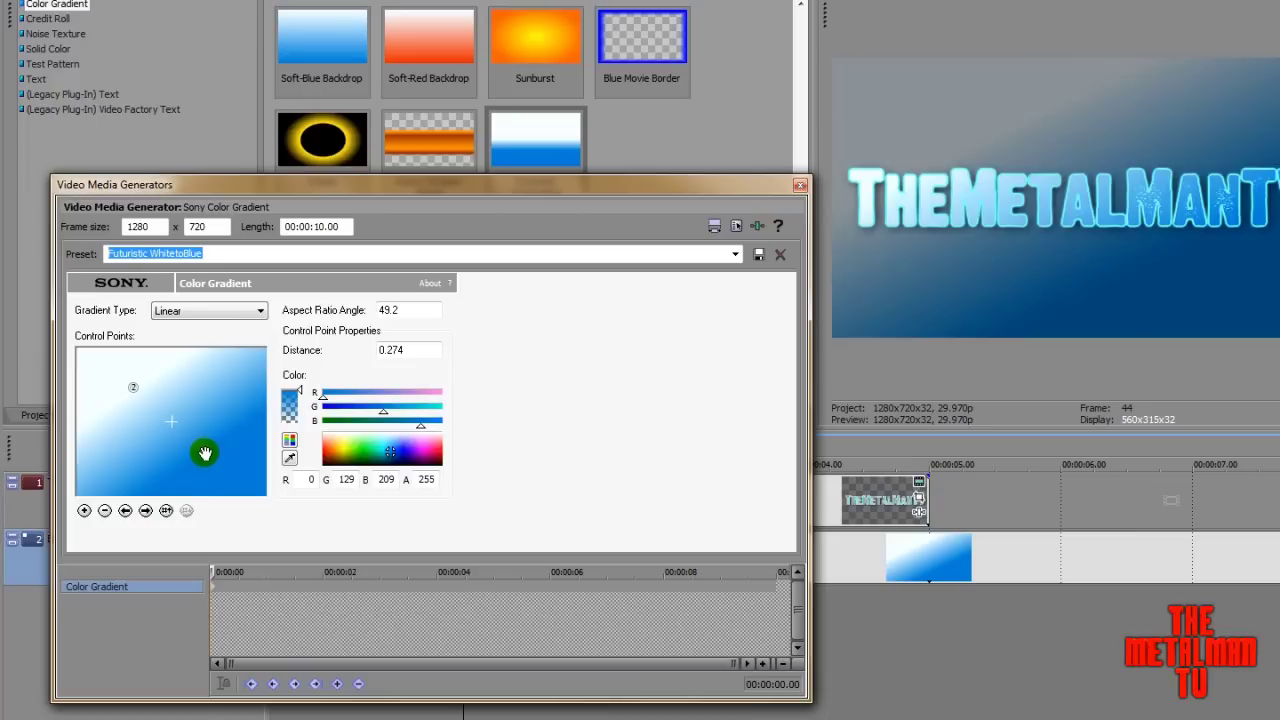
Step: Recolour control point 1 red and drag point 2 right so the gradient runs red to white
drag(352, 442, 323, 455)
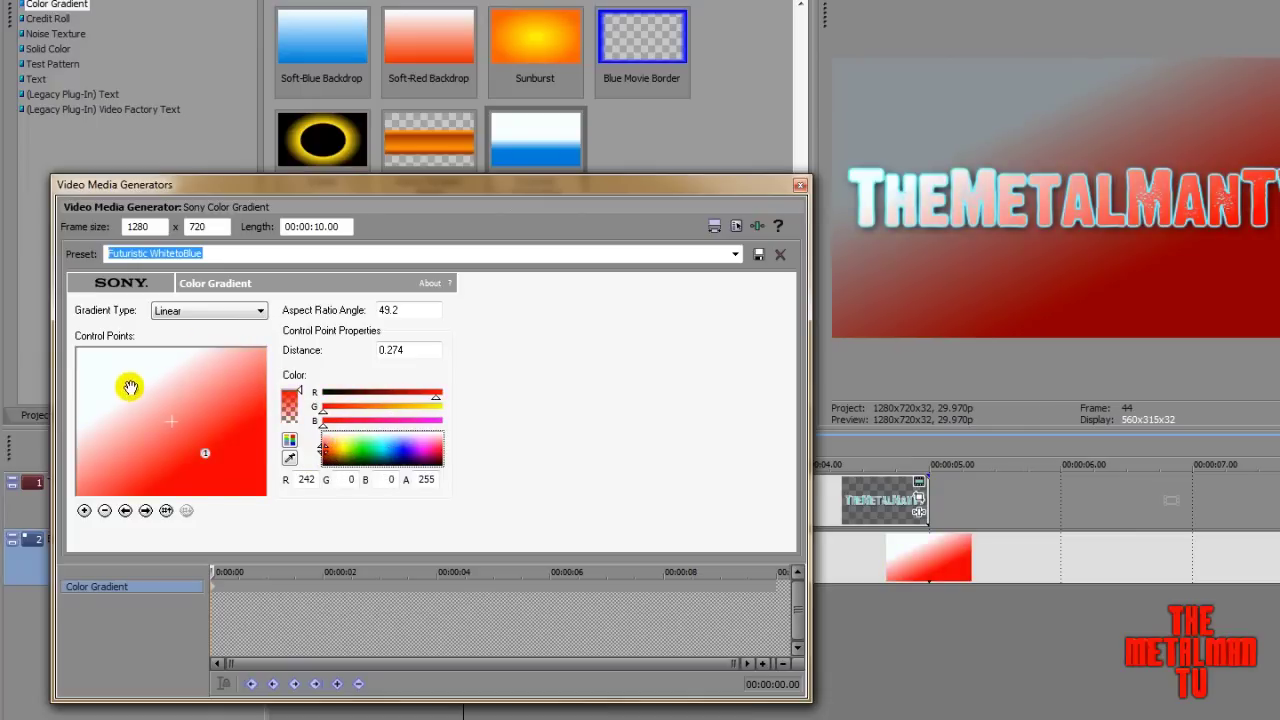
drag(130, 387, 215, 406)
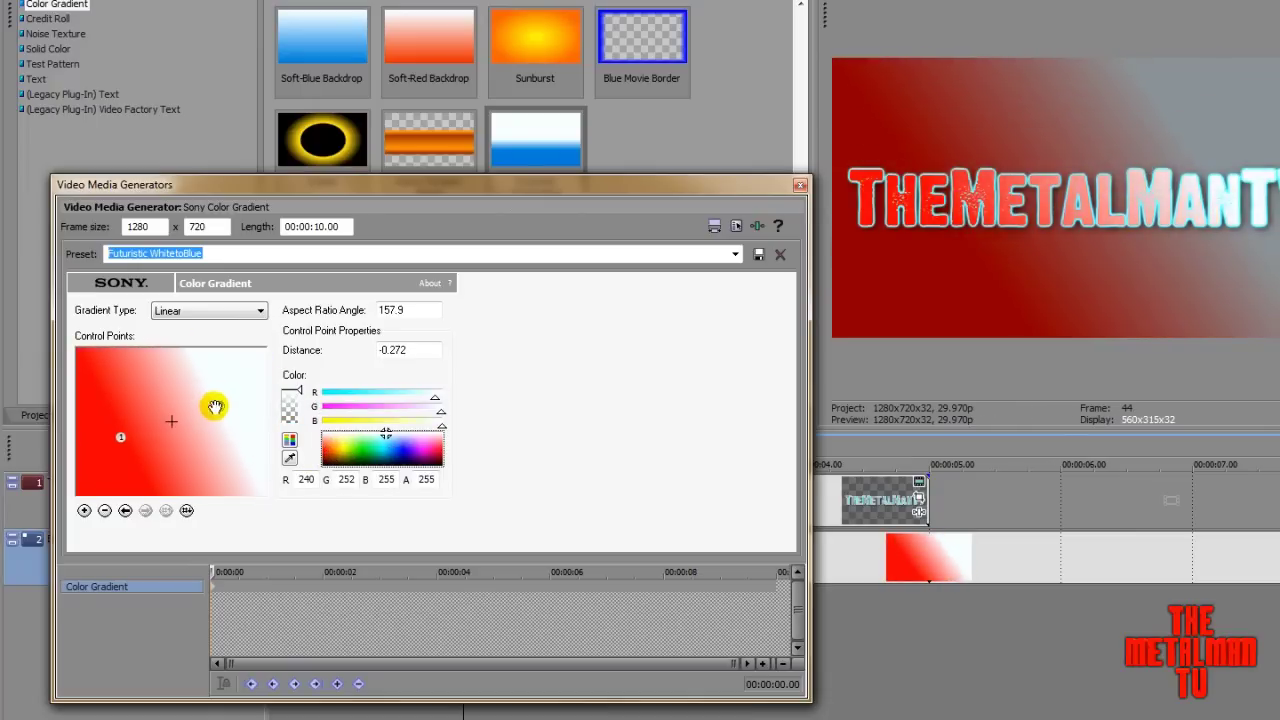
Step: Add a third control point and colour it green
click(85, 511)
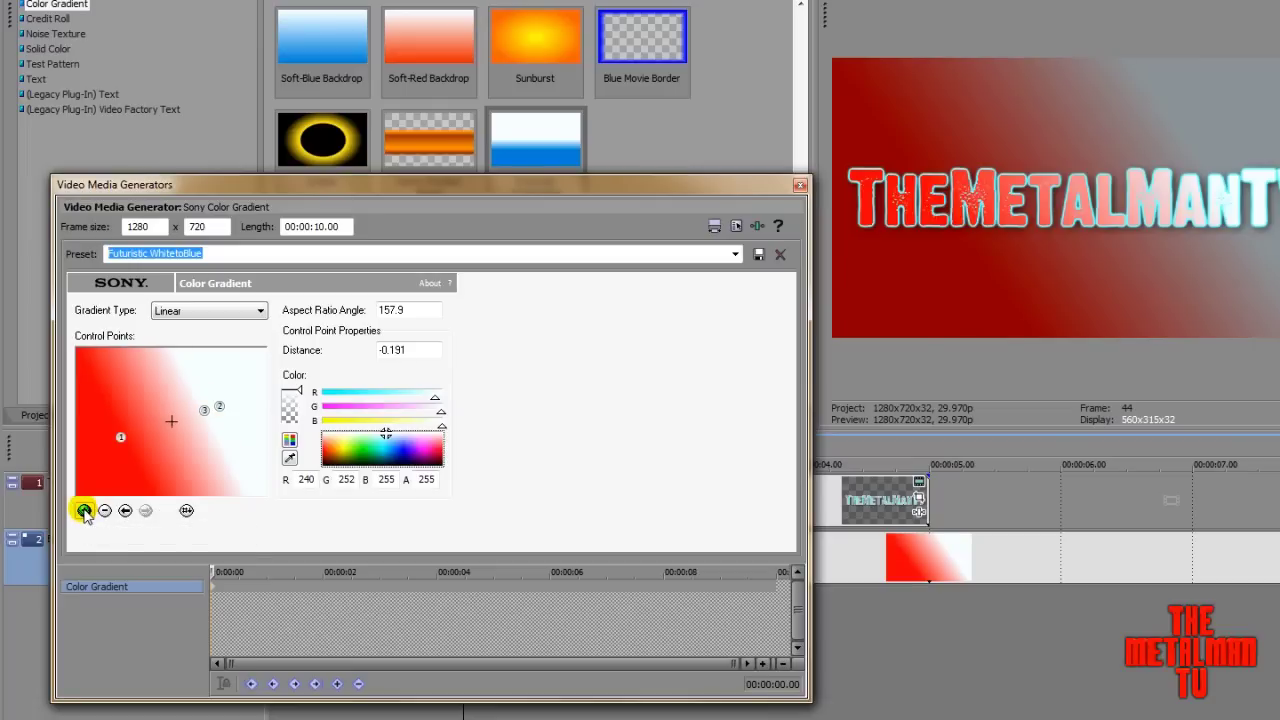
drag(204, 413, 175, 422)
click(366, 453)
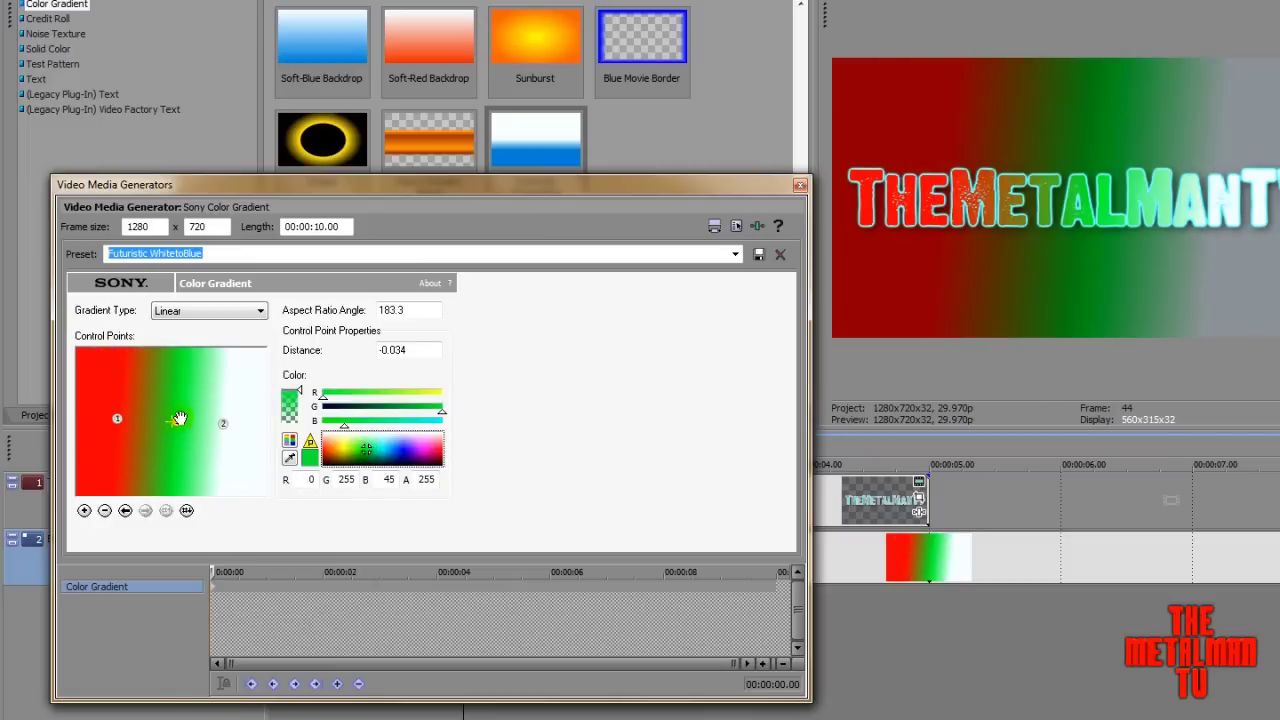
mouse_move(176, 421)
mouse_down()
mouse_move(250, 418)
mouse_move(176, 421)
mouse_up()
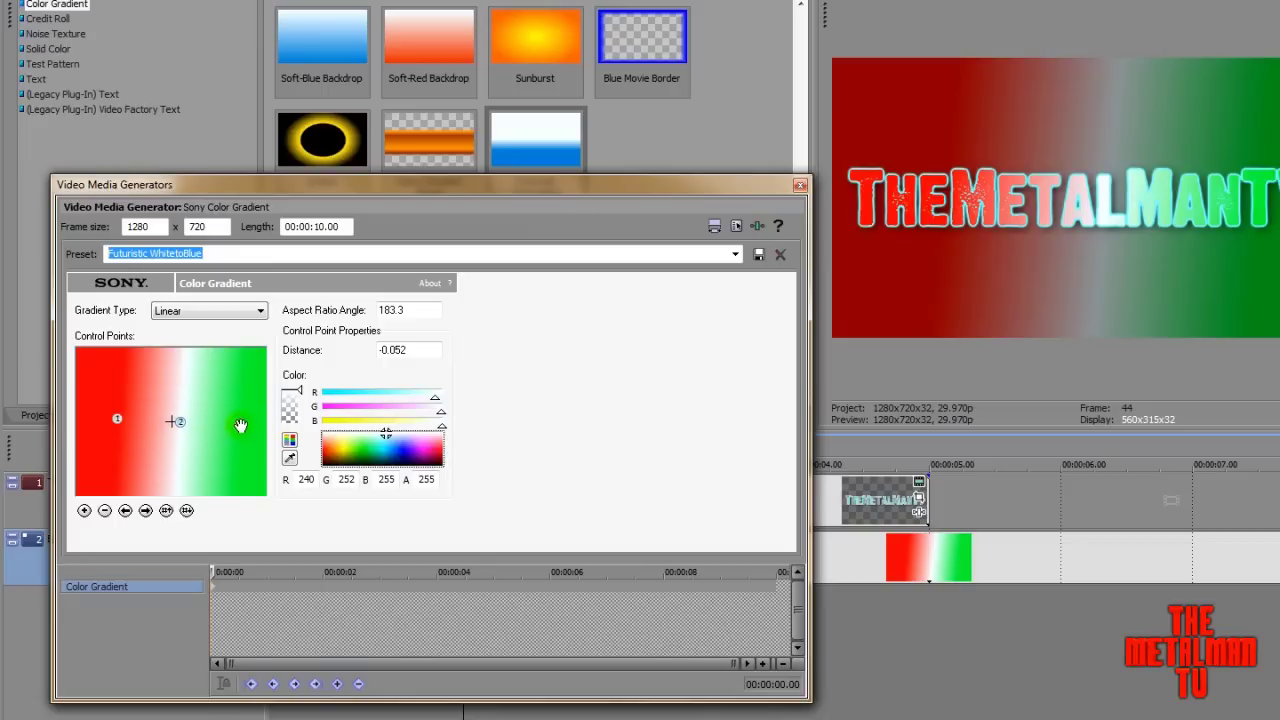
Step: Place the red point upper-left and the green point lower-right for a diagonal red-white-green fade
click(198, 403)
drag(236, 427, 198, 428)
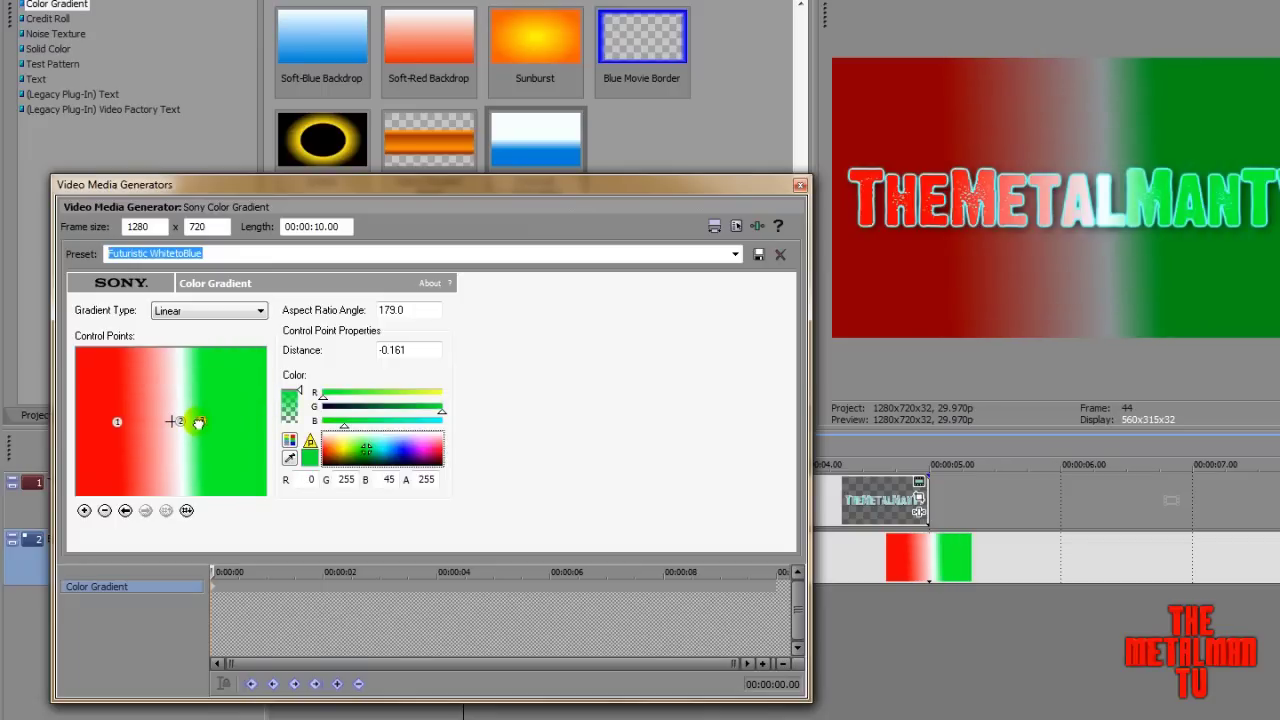
drag(117, 418, 81, 357)
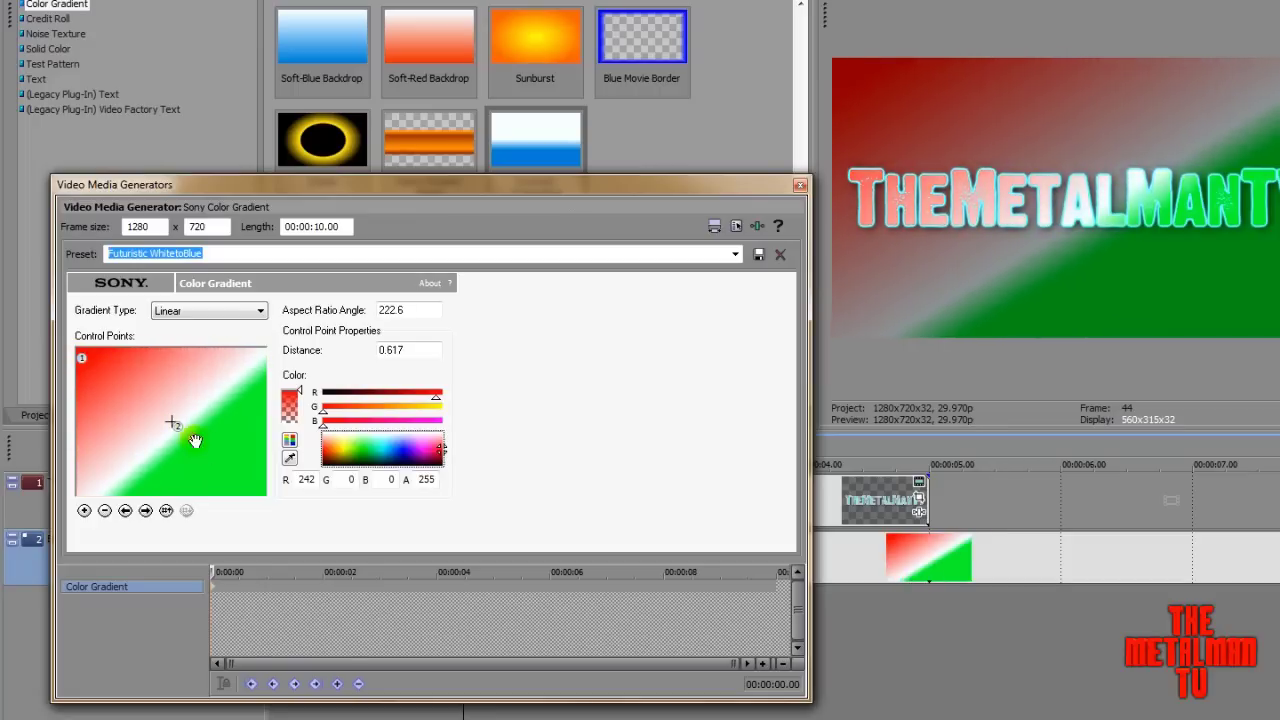
drag(195, 441, 257, 506)
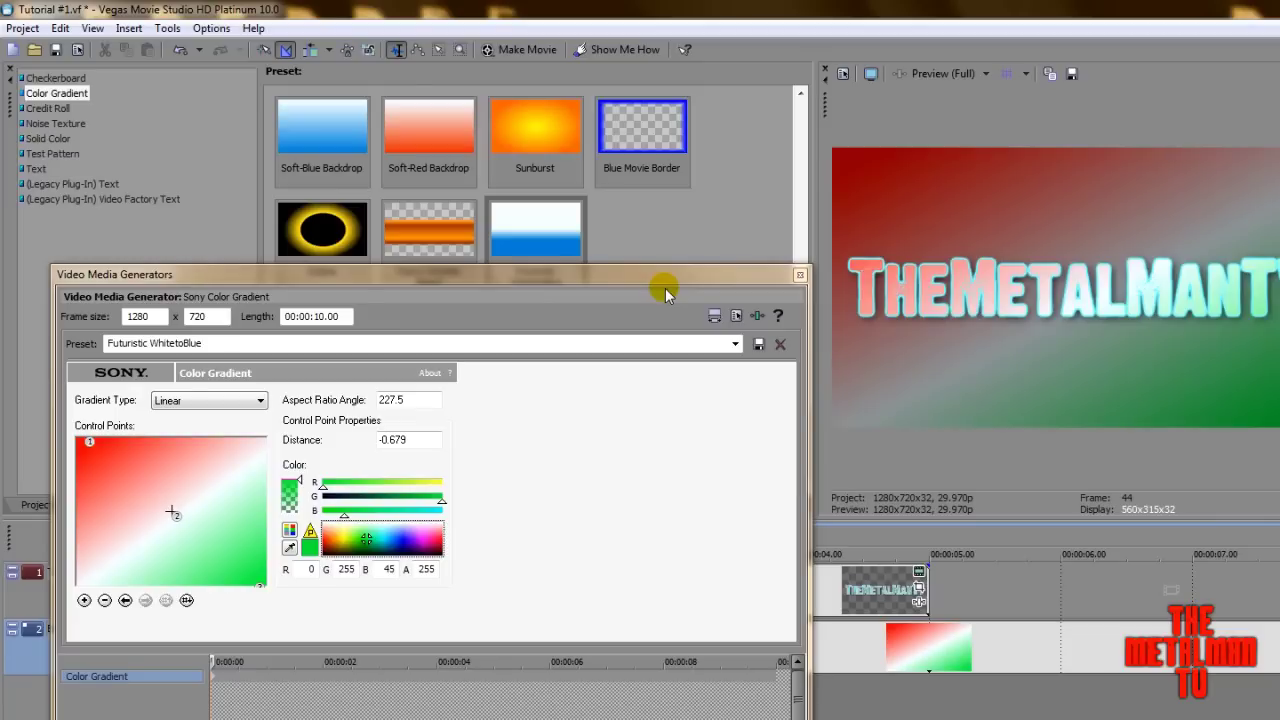
click(800, 275)
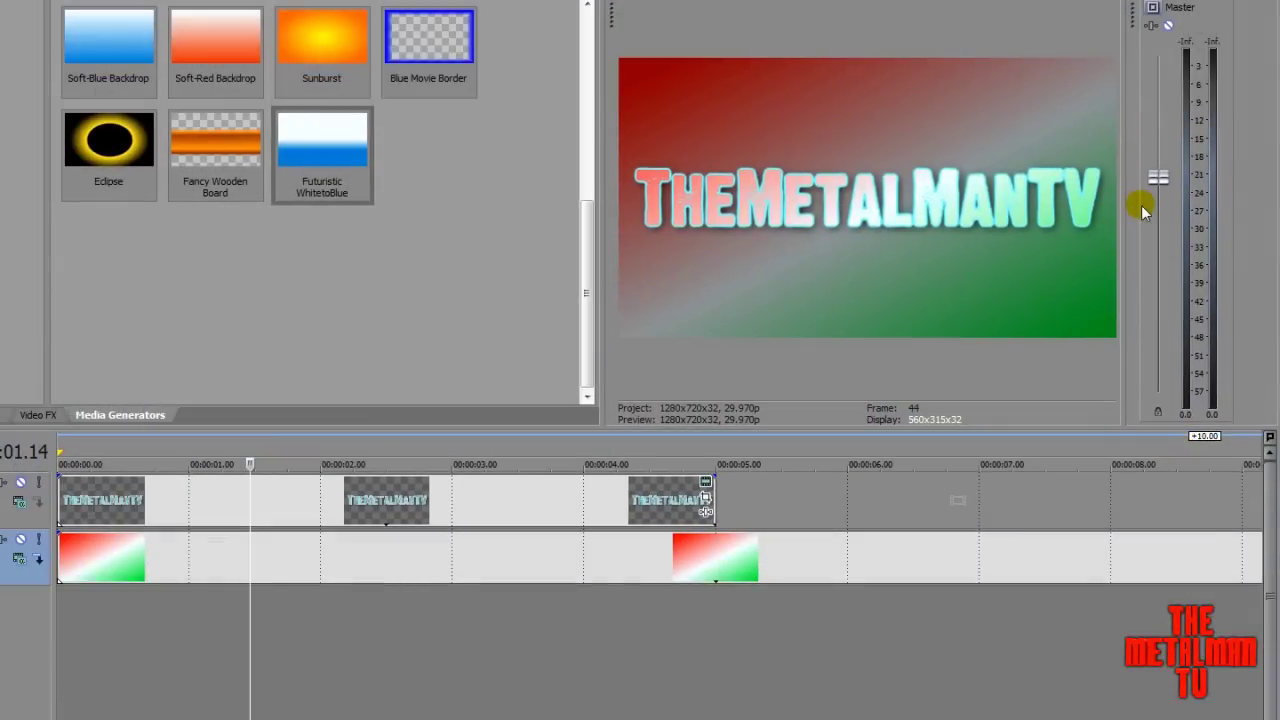